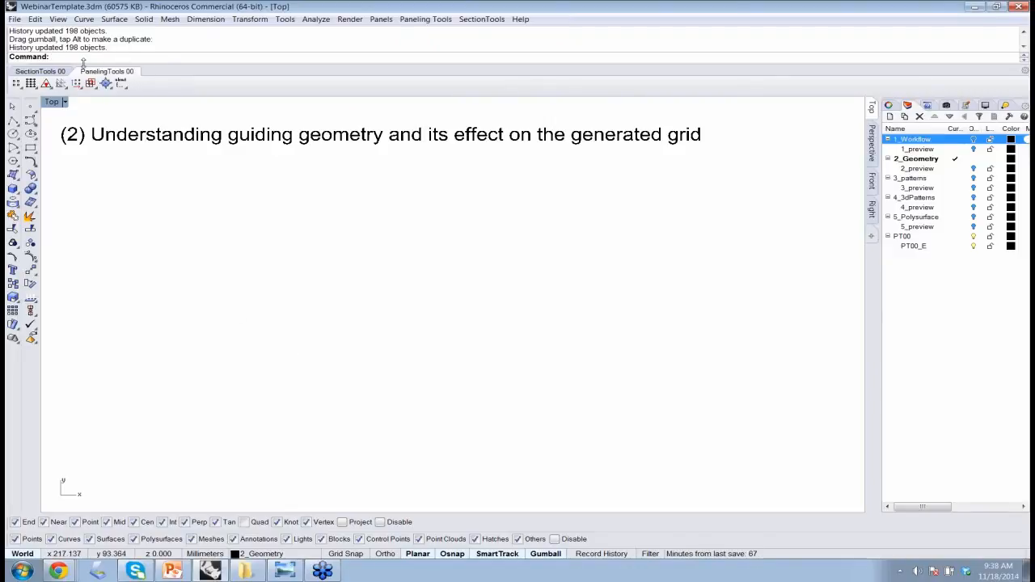
- Draw a rectangular plane surface from corner to corner below the heading text in the Top viewport
drag(83, 62, 80, 62)
text(lane)
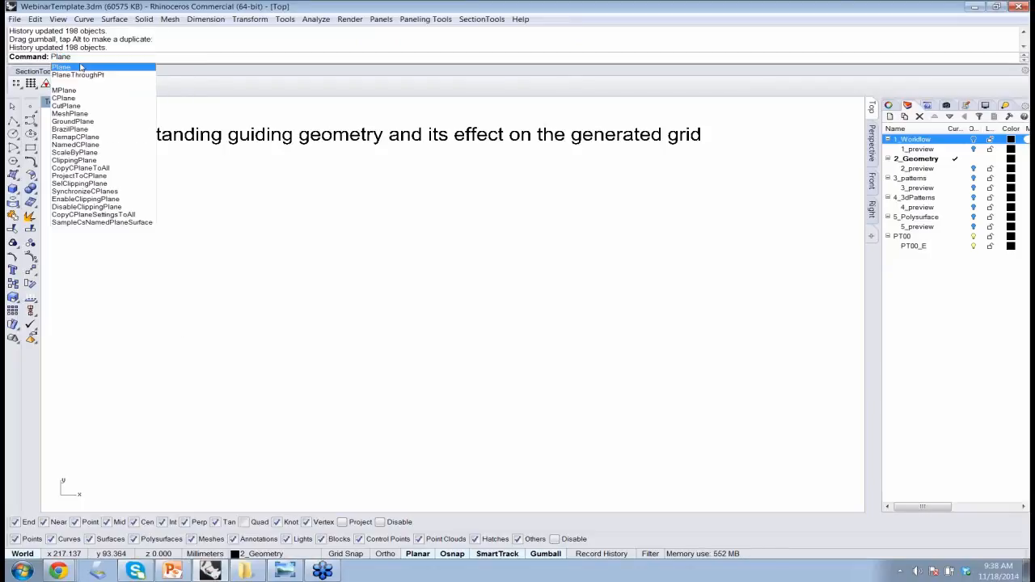
key(Return)
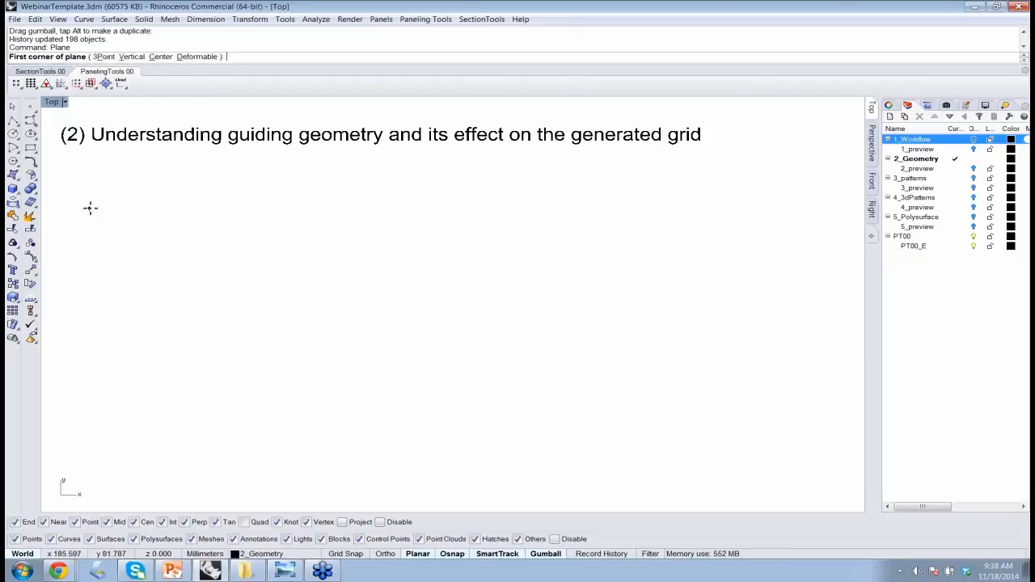
click(108, 200)
click(350, 467)
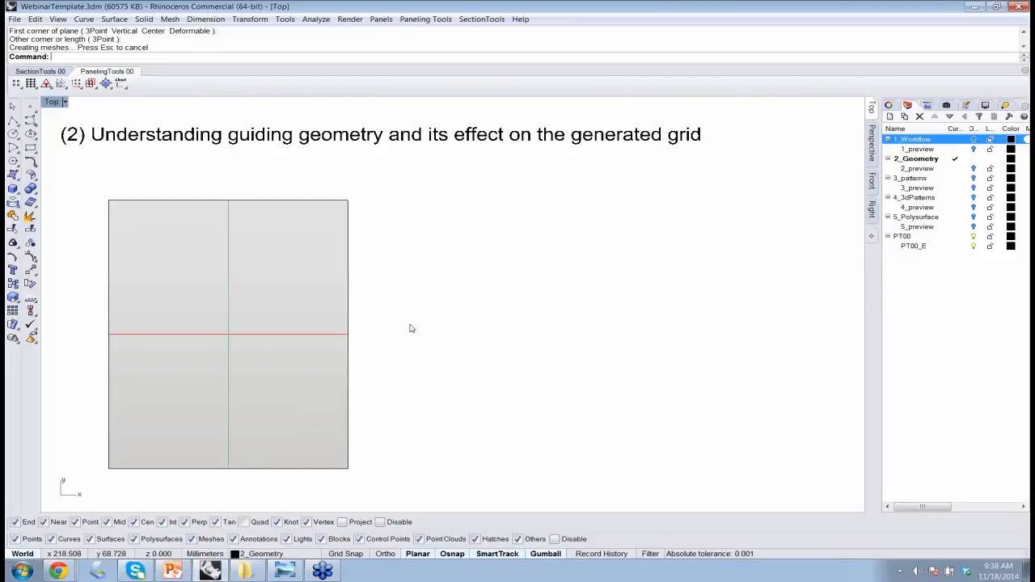
right_drag(410, 326, 461, 317)
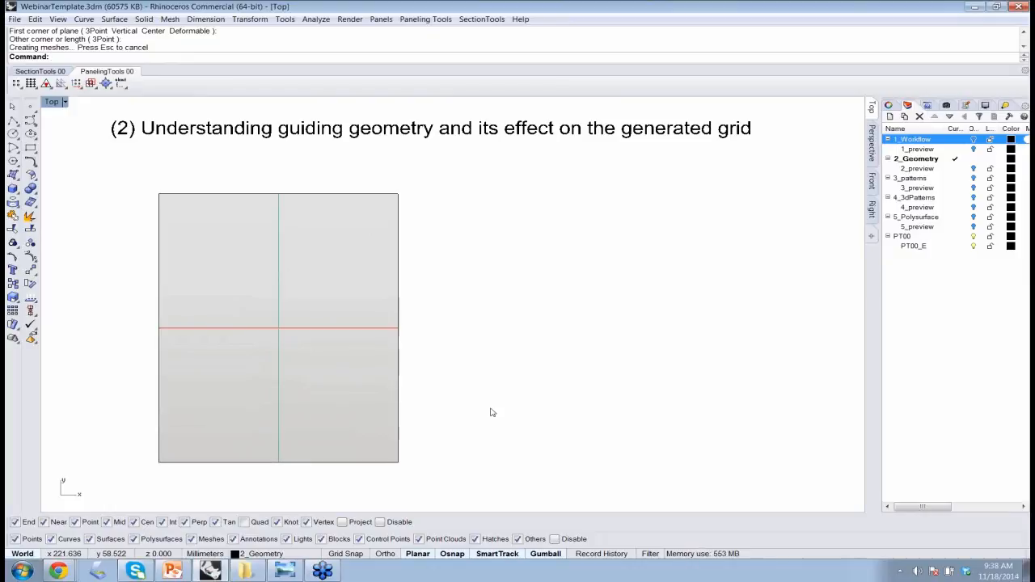
- Create a grouped Surface Domain Number paneling grid on the plane with 8 spans in U and 10 in V
click(424, 21)
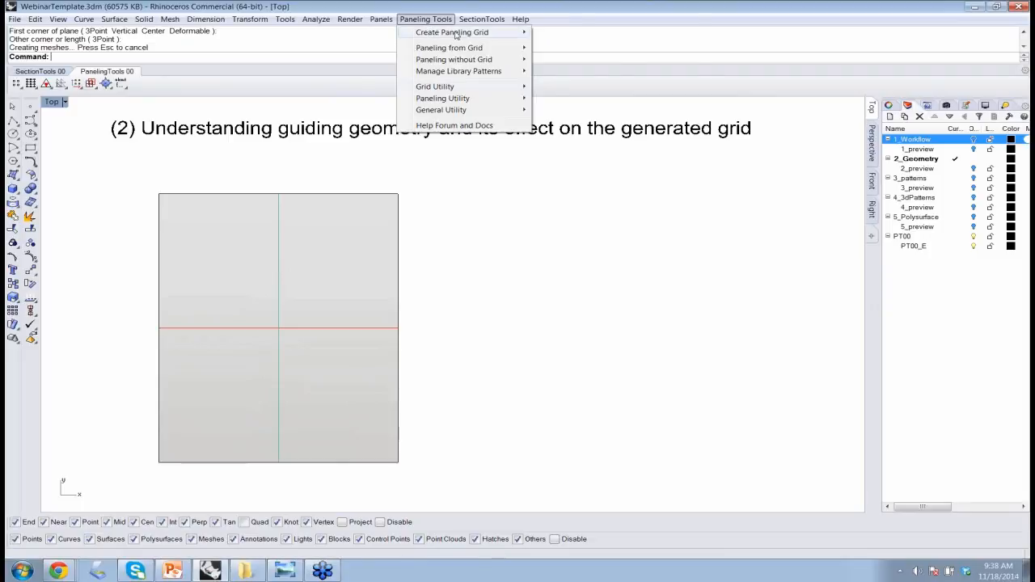
mouse_move(455, 33)
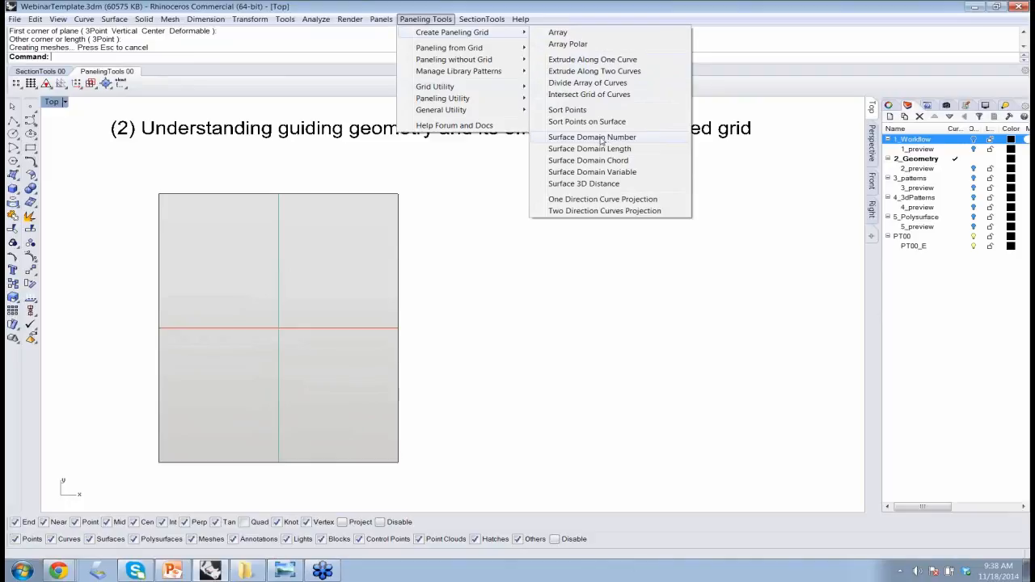
click(602, 139)
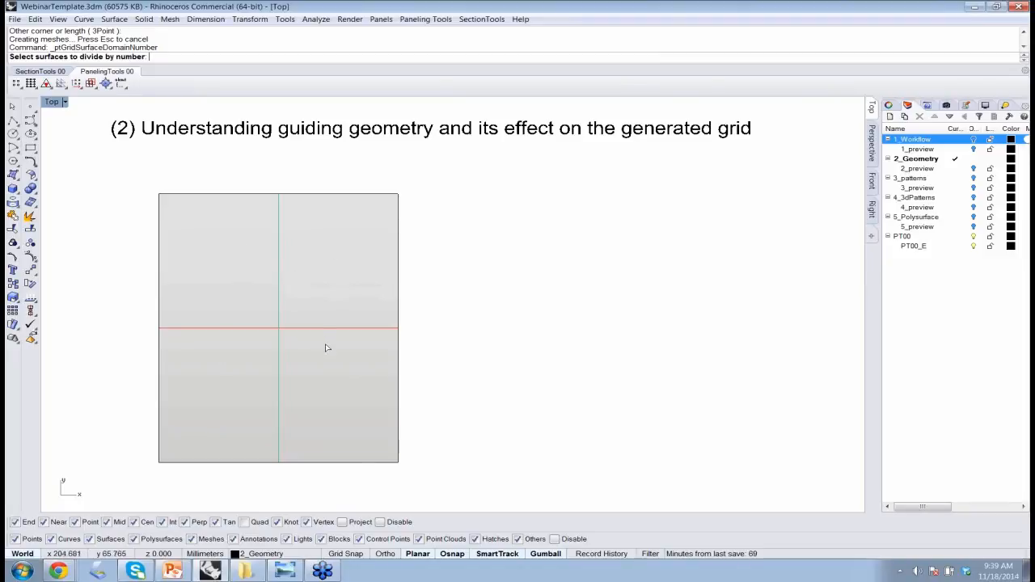
click(277, 306)
key(Return)
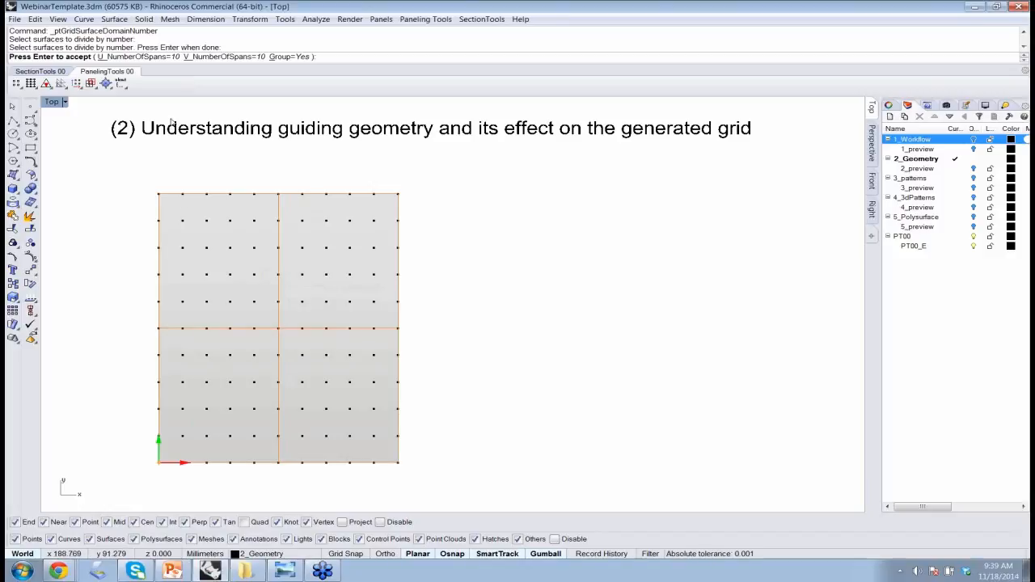
click(145, 57)
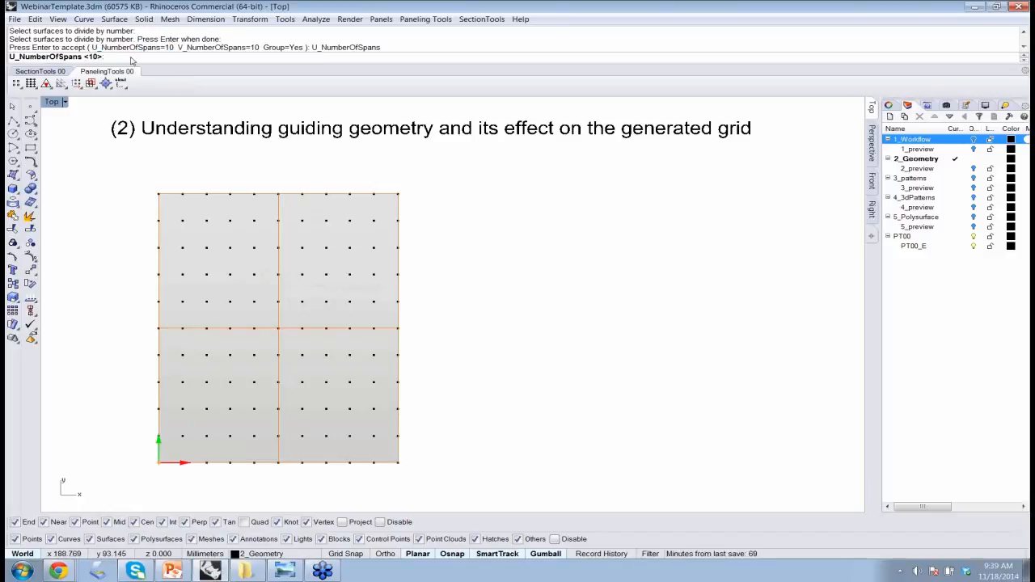
text(8)
key(Return)
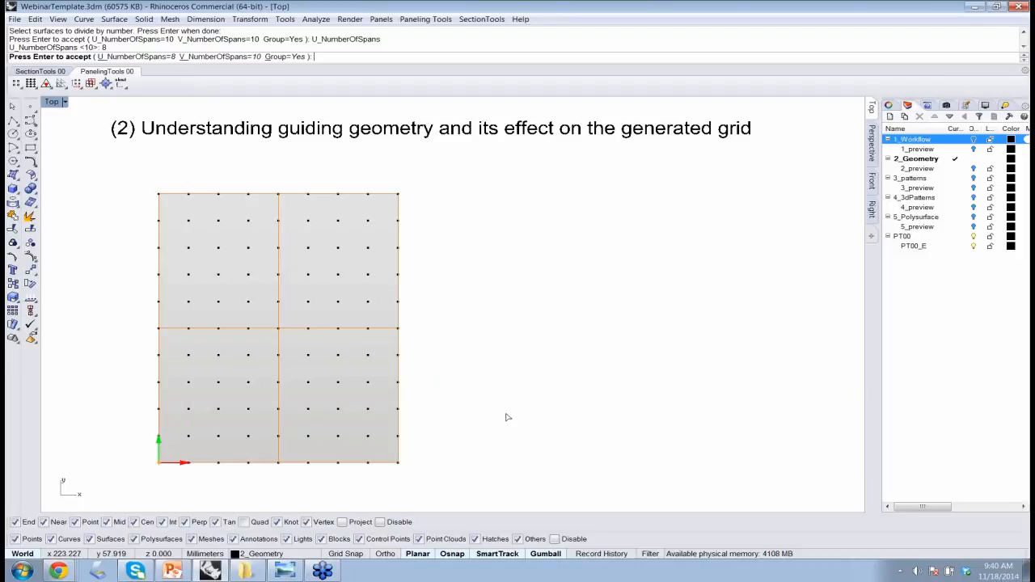
key(Return)
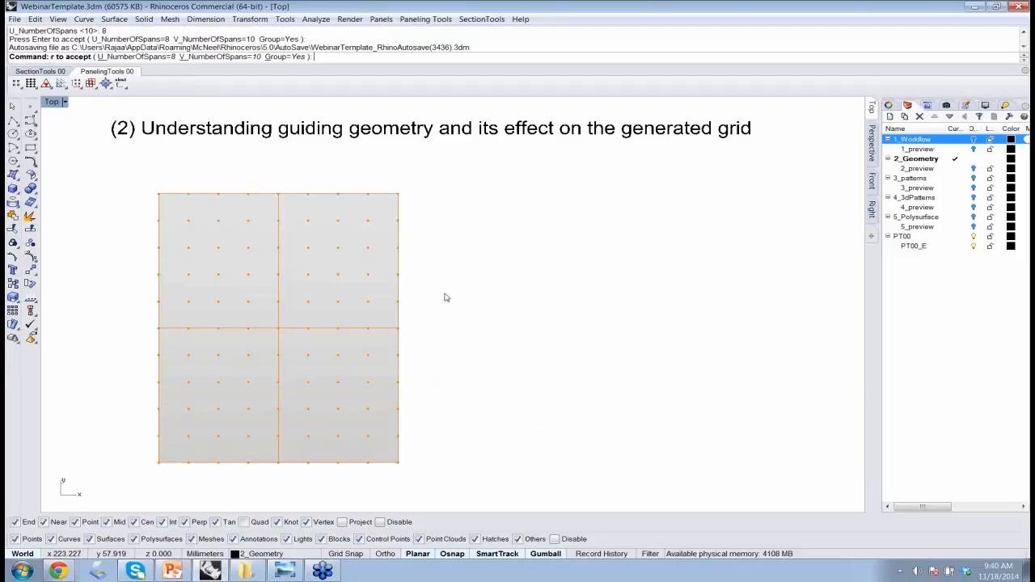
click(340, 304)
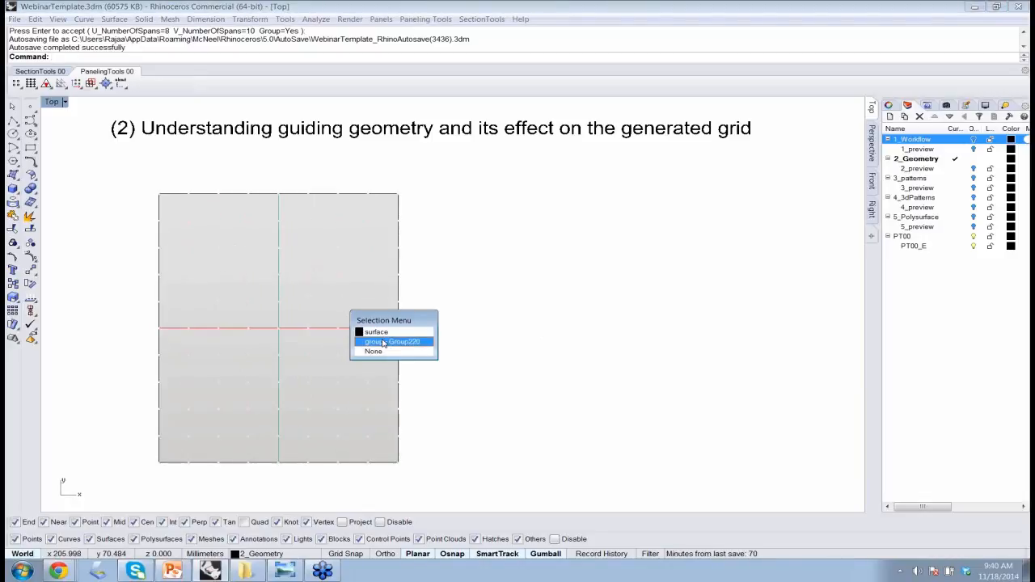
click(384, 342)
key(Escape)
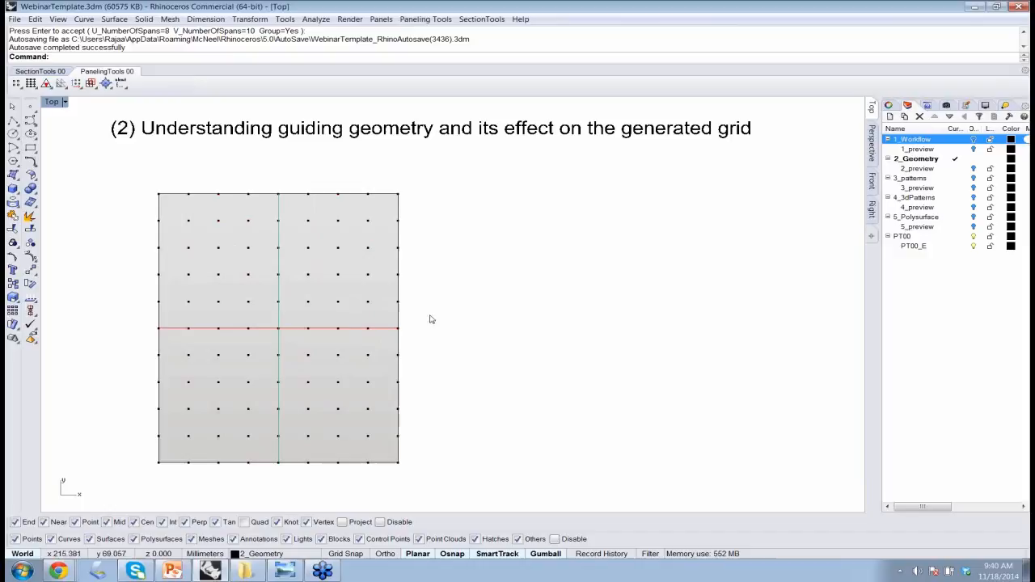
- Hide the isocurves of the plane surface in its object properties
click(351, 324)
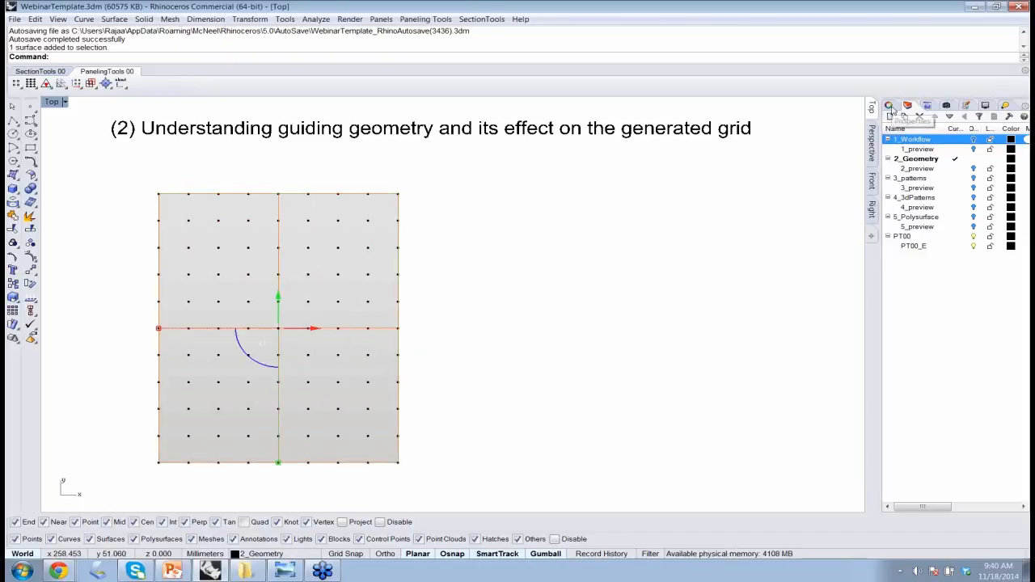
click(889, 106)
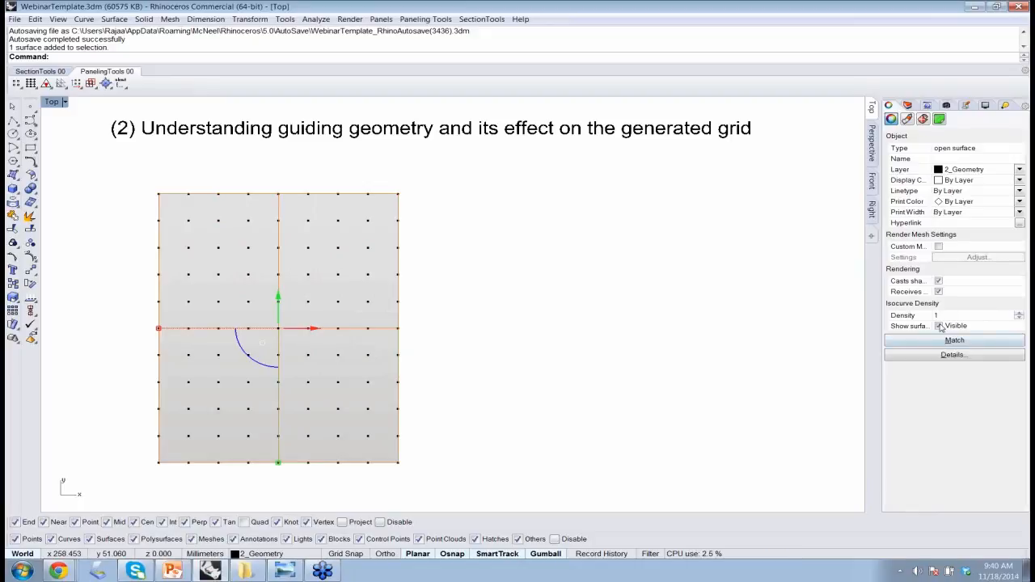
click(572, 457)
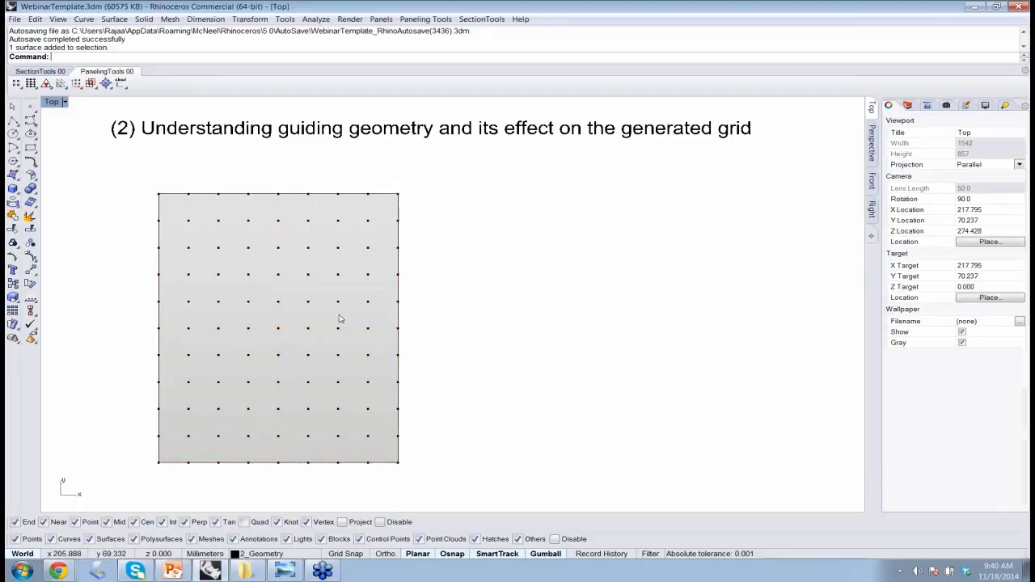
- Panel the point grid with Panel 2D Grid using the Diamond pattern, edges only, grouped, without a base surface
right_drag(448, 386, 411, 376)
right_drag(410, 319, 462, 314)
click(425, 19)
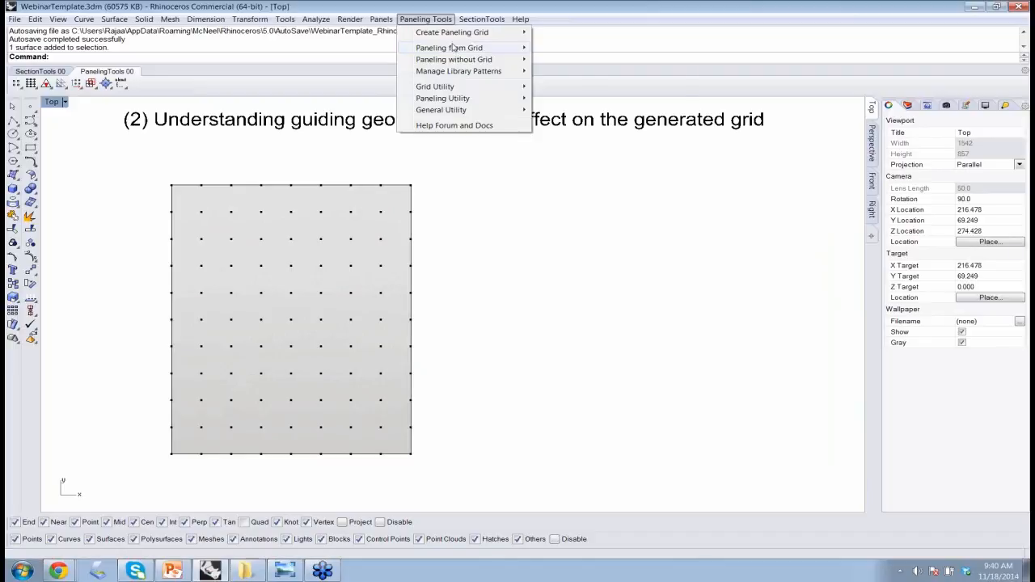
mouse_move(456, 48)
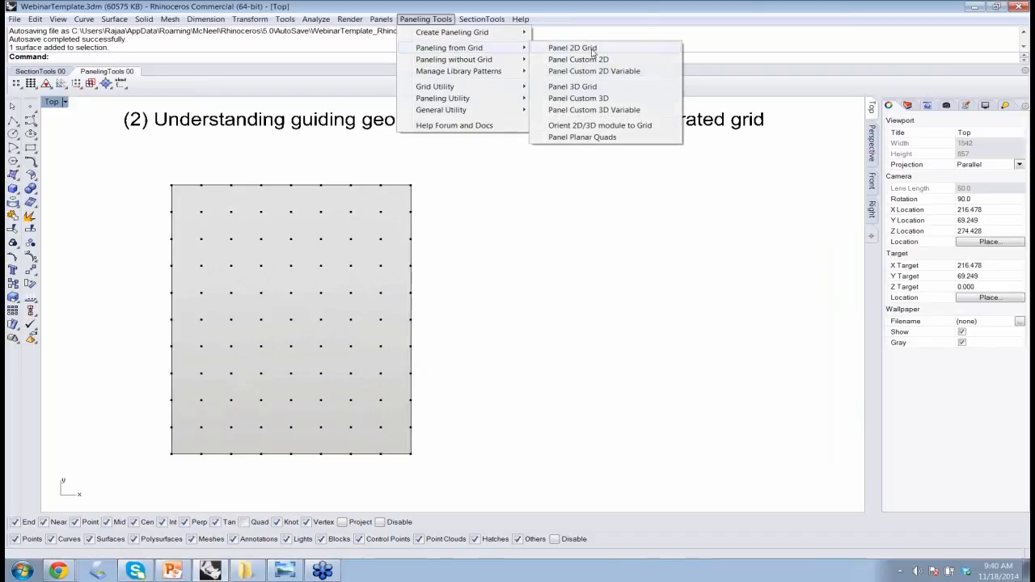
click(592, 50)
click(351, 271)
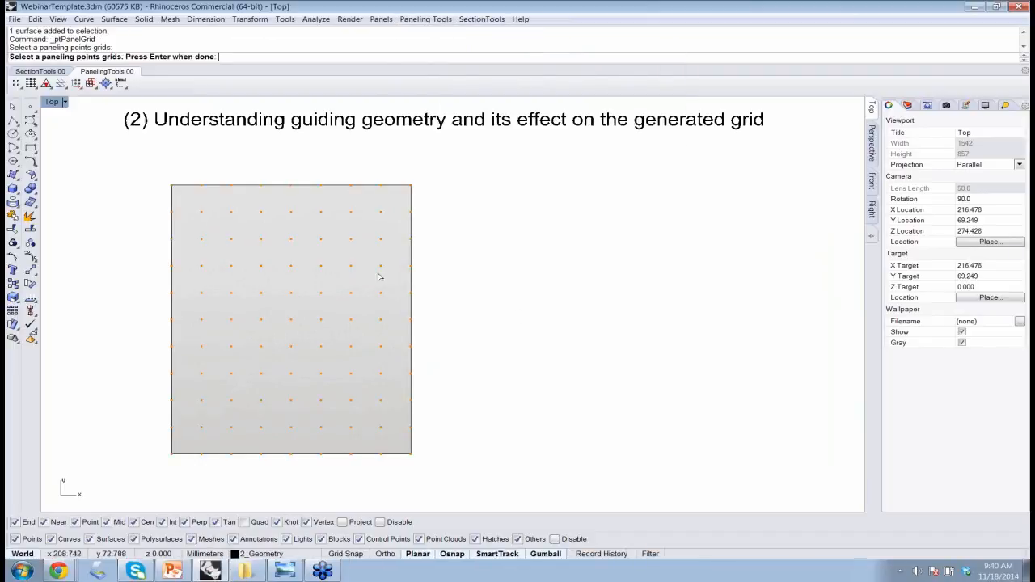
key(Return)
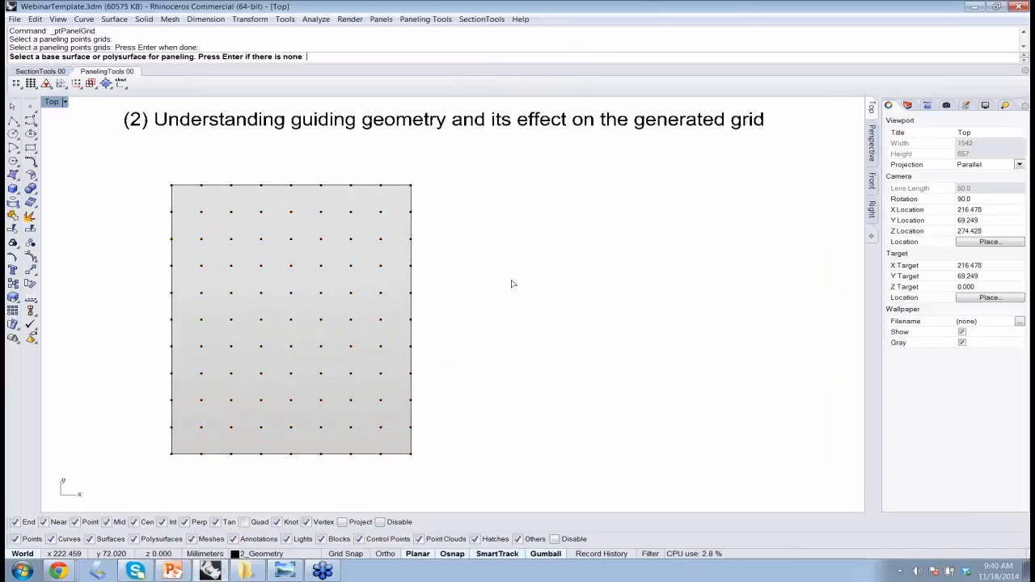
key(Return)
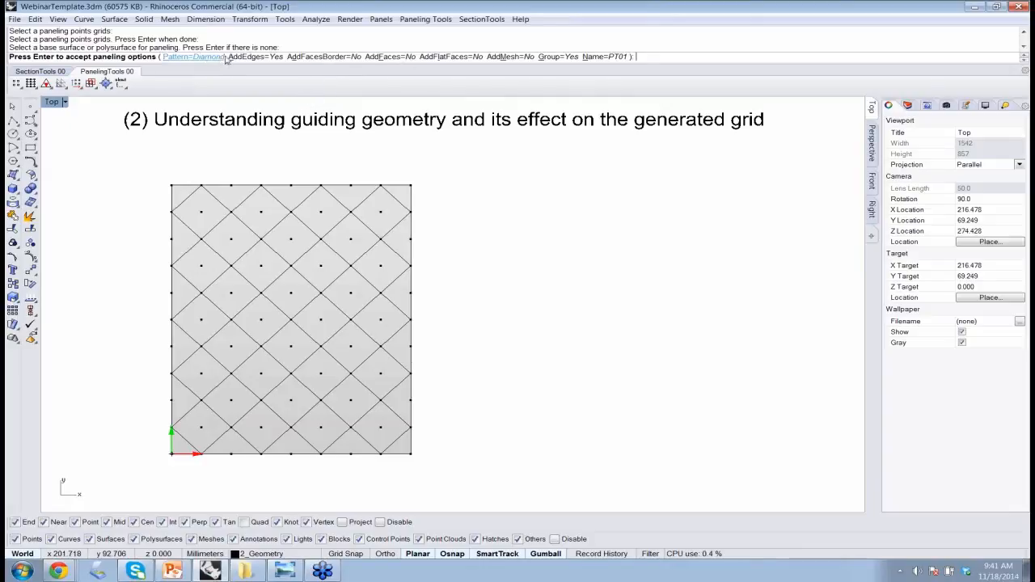
key(Return)
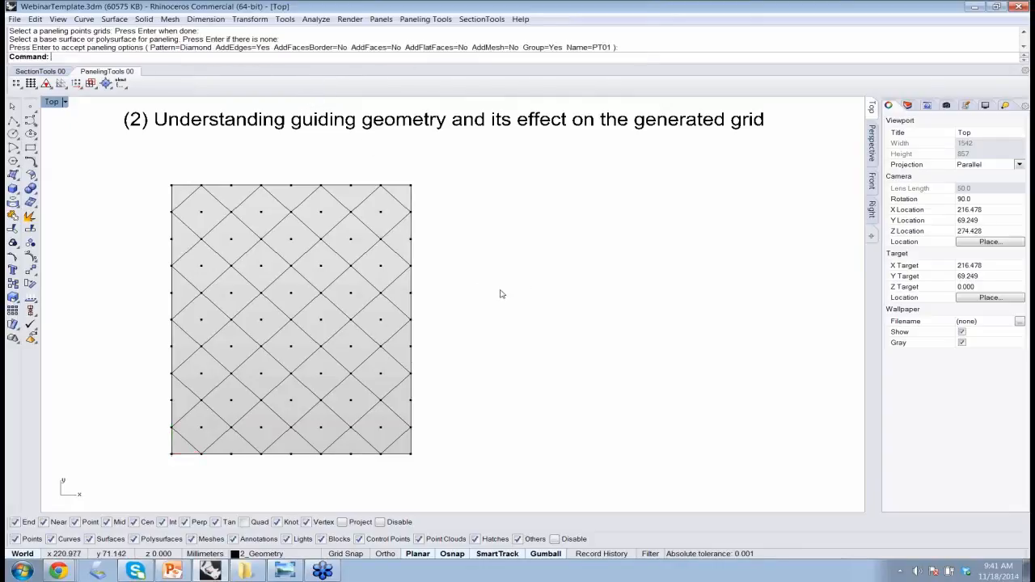
click(369, 314)
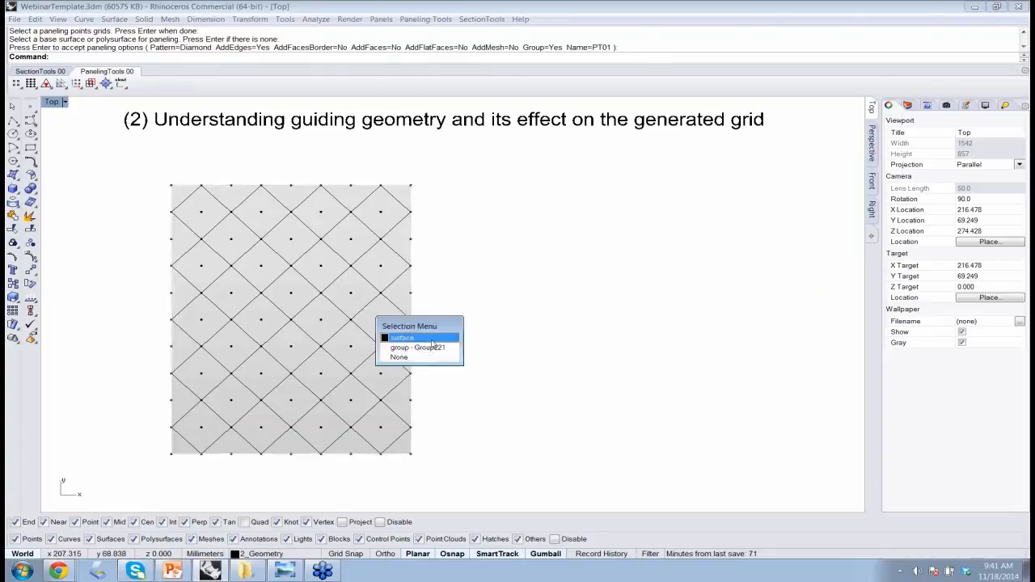
click(452, 348)
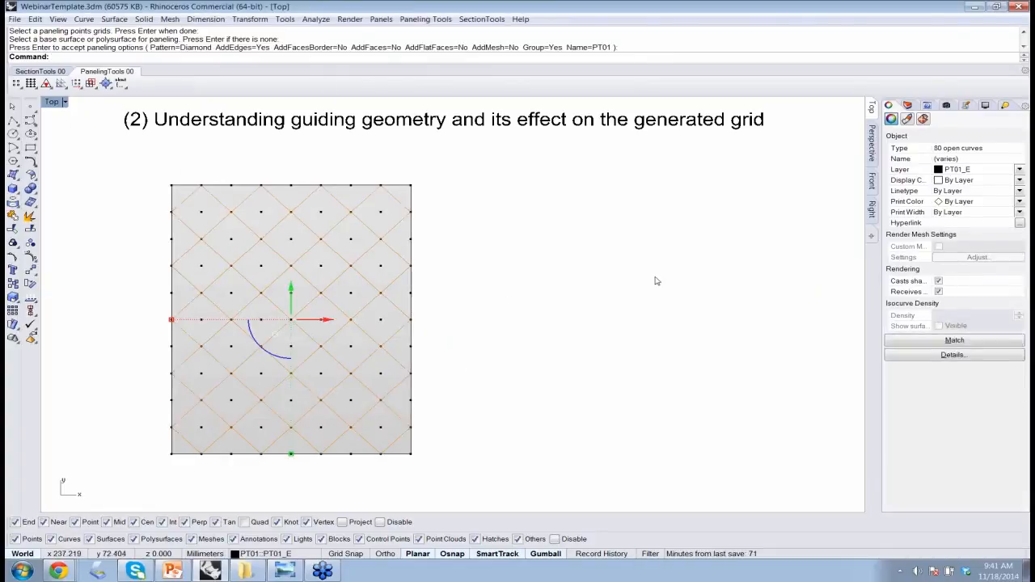
click(515, 312)
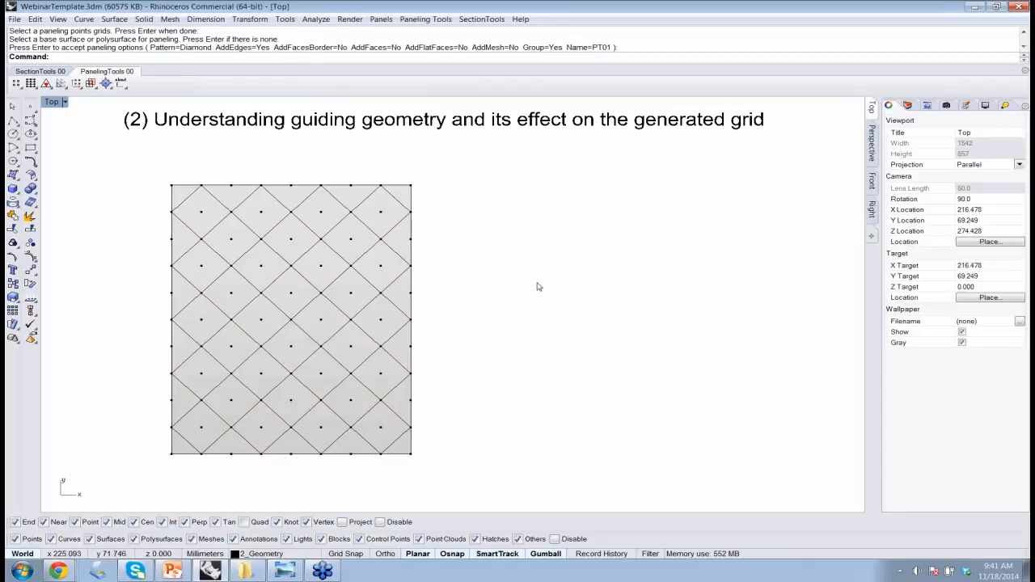
- Duplicate the plane surface alone horizontally, placing the copy to the right of the paneled original
right_drag(473, 385, 418, 351)
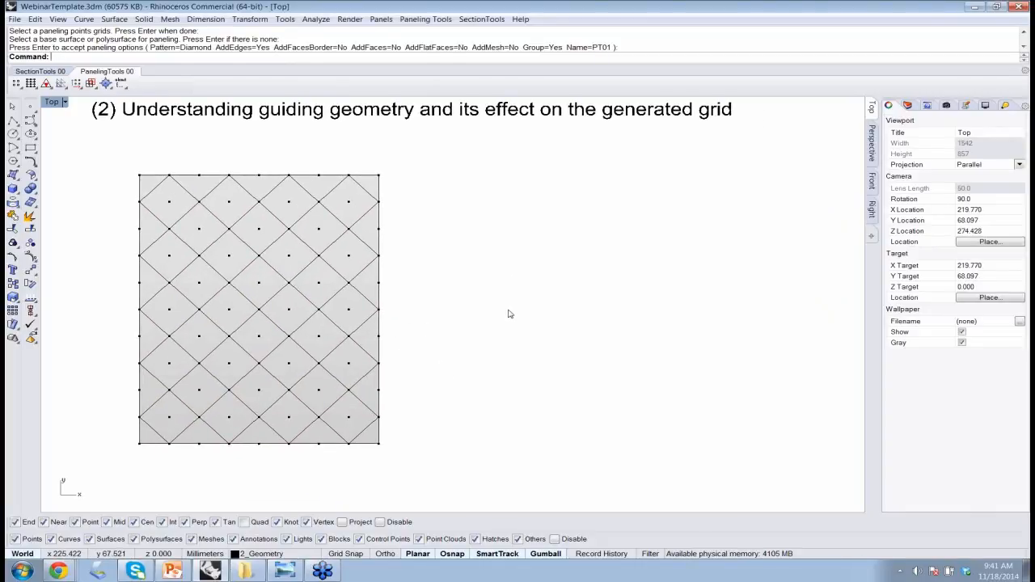
click(365, 342)
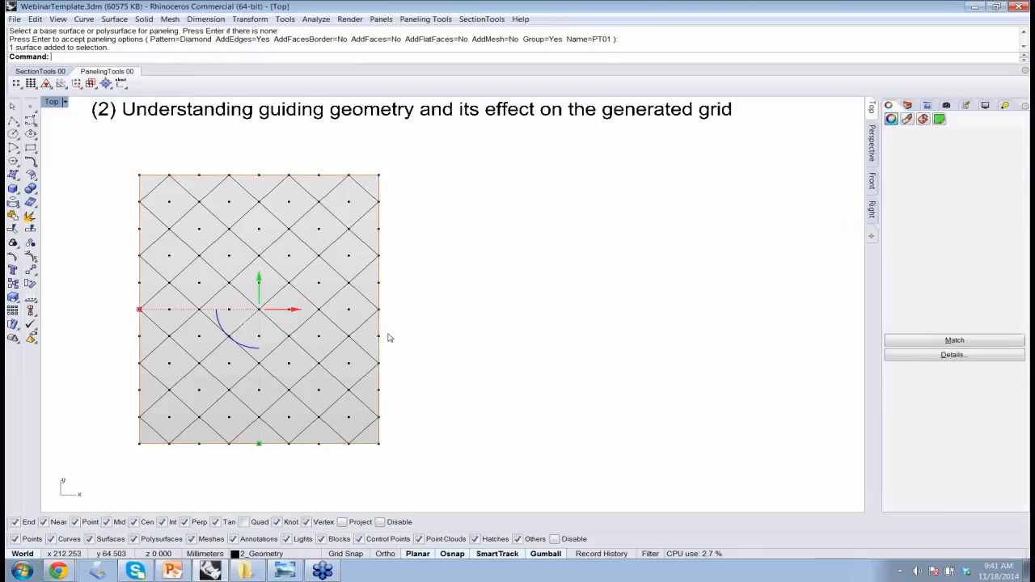
drag(296, 309, 640, 311)
click(779, 381)
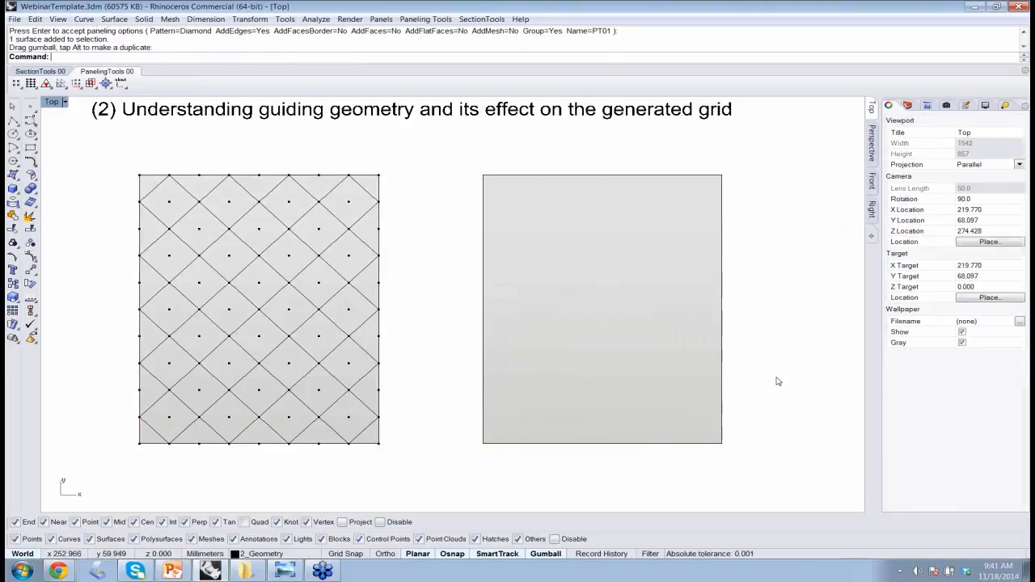
- Rebuild the copied surface with point count 4 and degree 3 in both U and V, deleting the input
right_drag(779, 380, 726, 379)
click(633, 403)
text(Re)
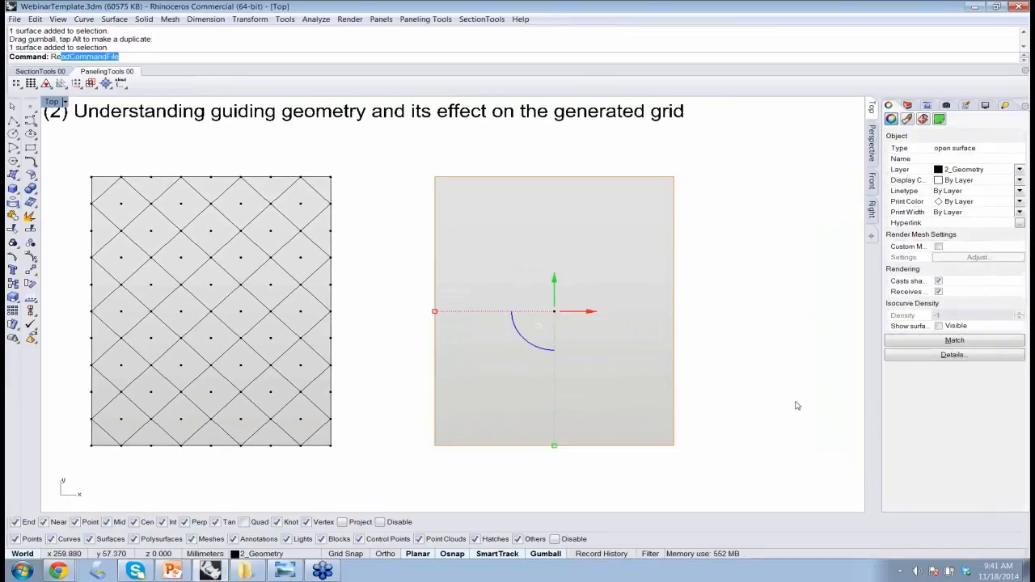
text(bu)
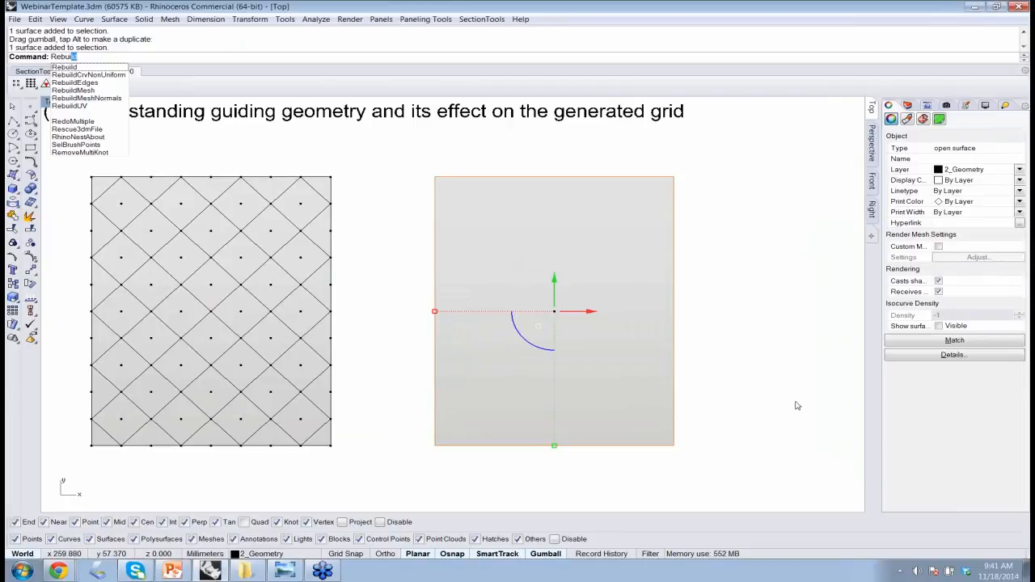
key(Return)
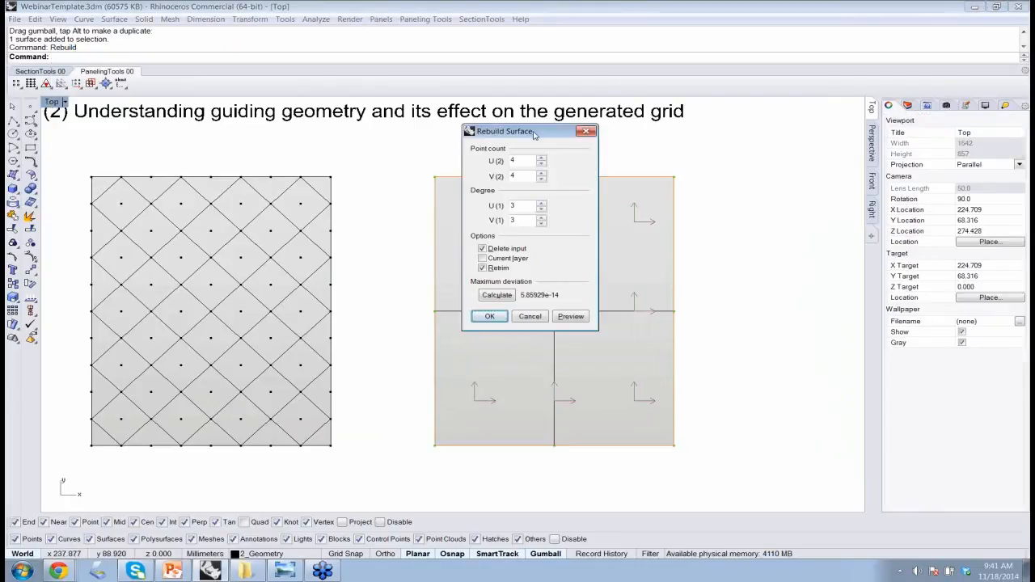
drag(534, 135, 771, 137)
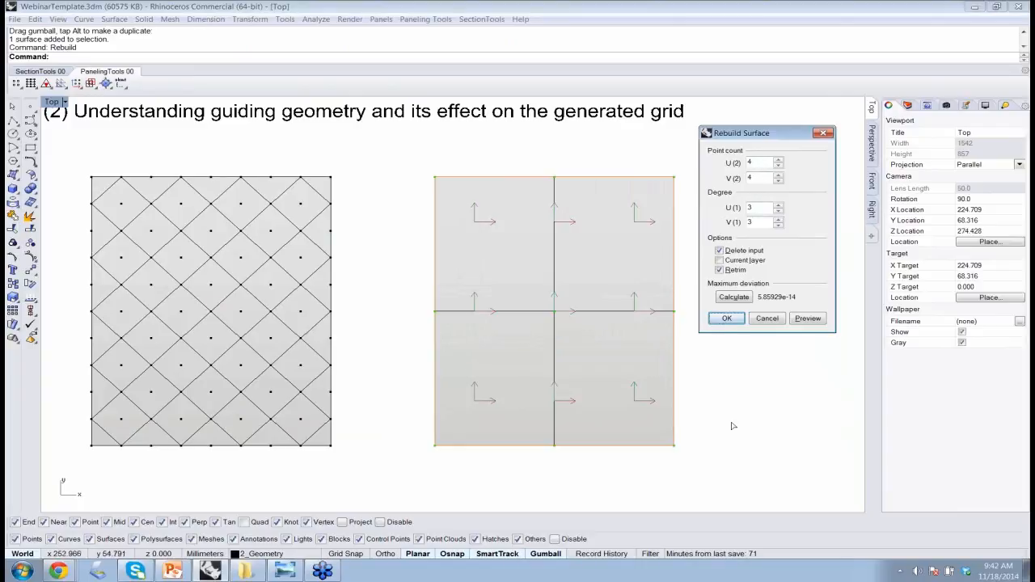
click(726, 318)
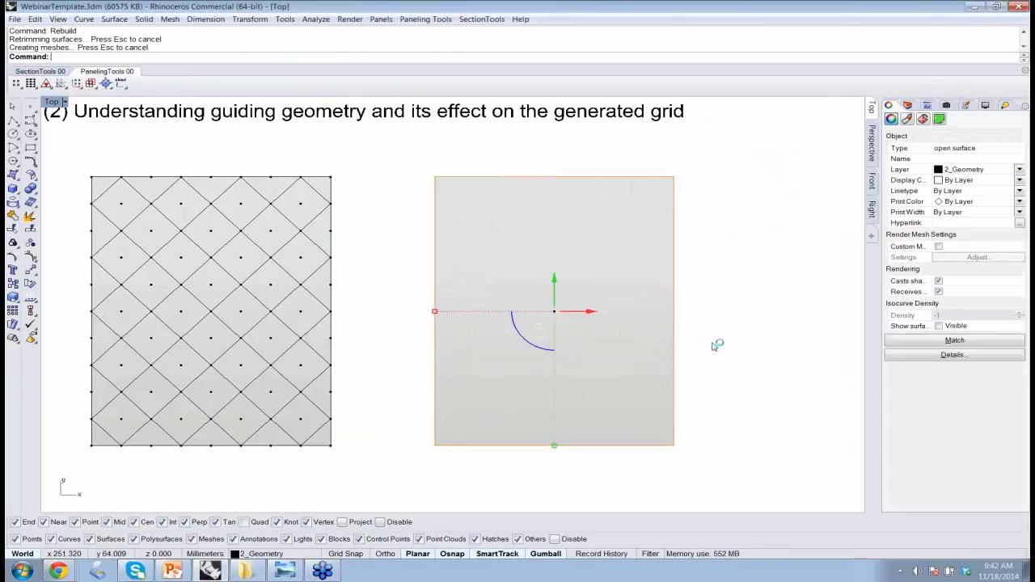
- Turn on the rebuilt surface's control points and move the two inner horizontal rows outward, toward the upper and lower edges
text(POn)
key(Return)
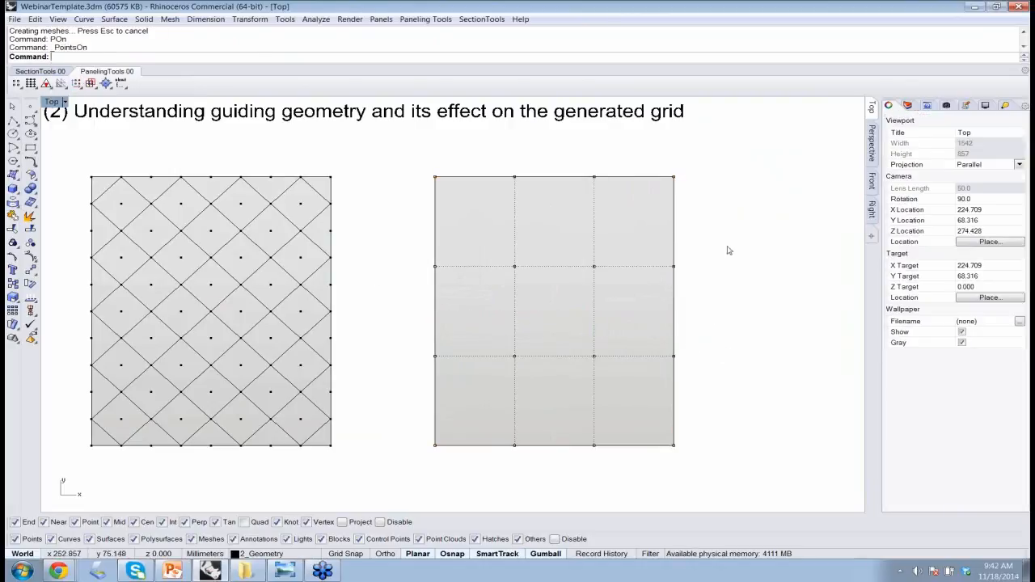
drag(715, 285, 427, 266)
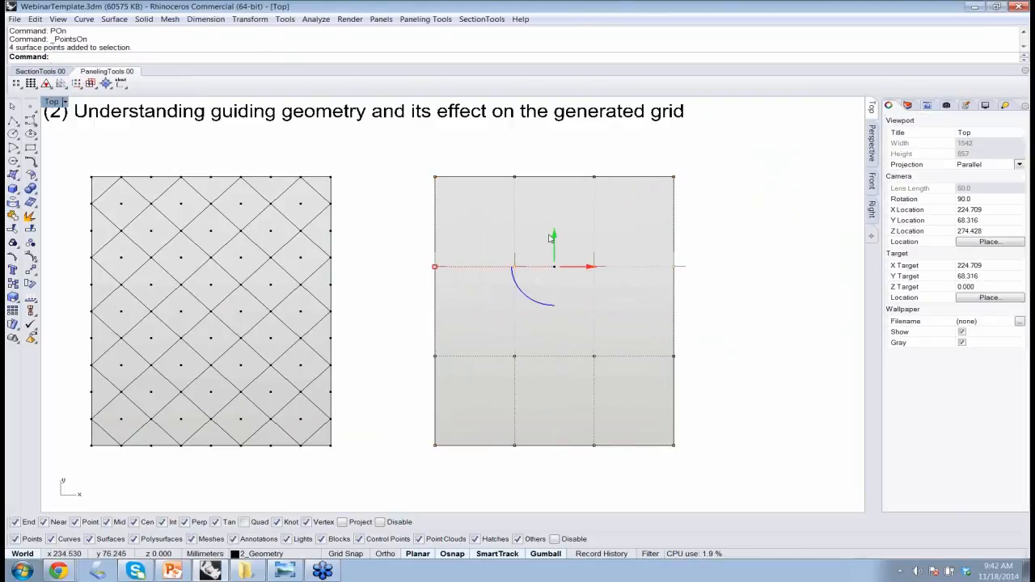
drag(555, 241, 564, 184)
drag(705, 374, 419, 346)
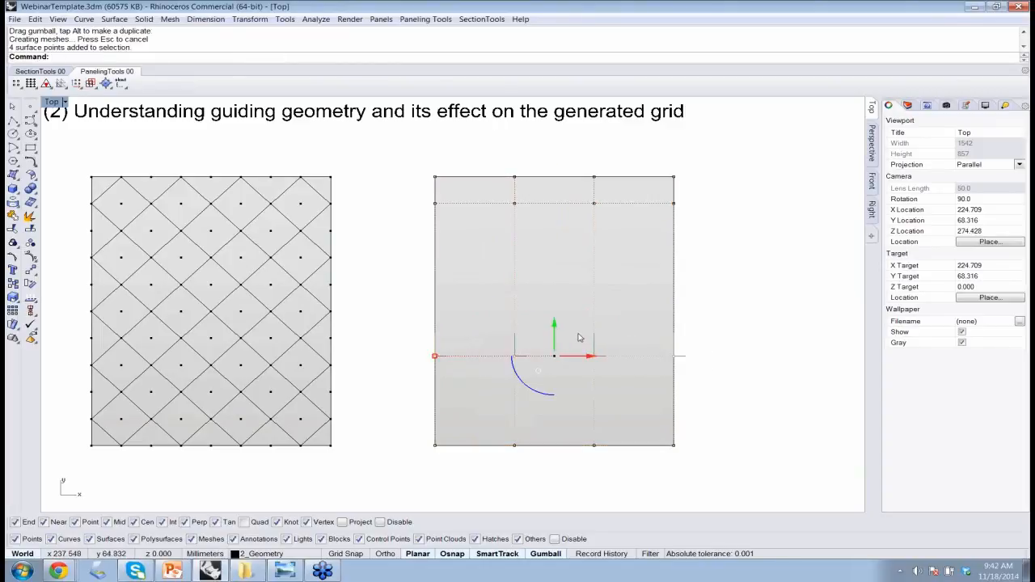
drag(554, 329, 551, 383)
key(Escape)
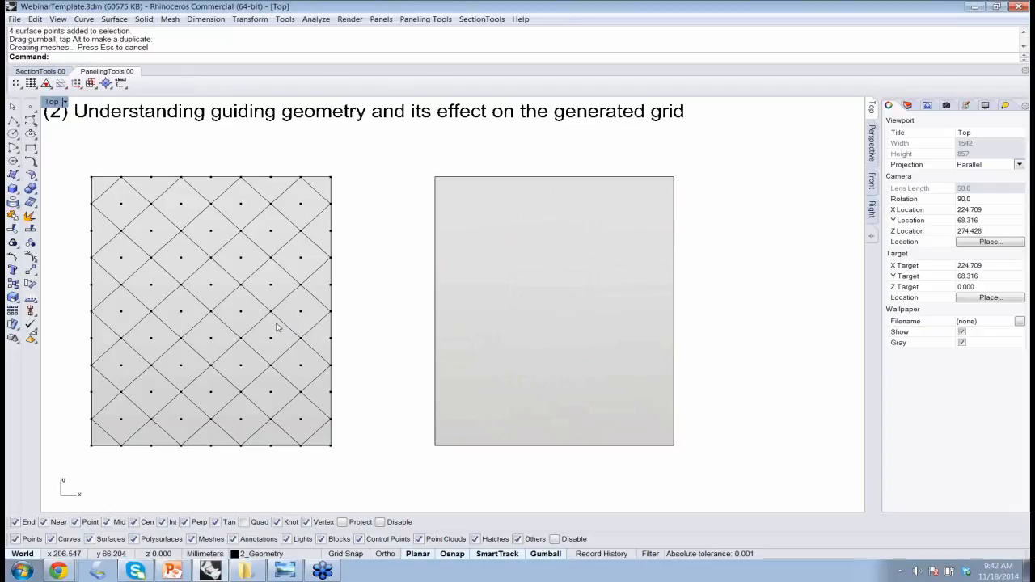
- Generate a grouped paneling grid on the rebuilt surface by Surface Domain Number, with 8 U spans and 10 V spans
click(413, 20)
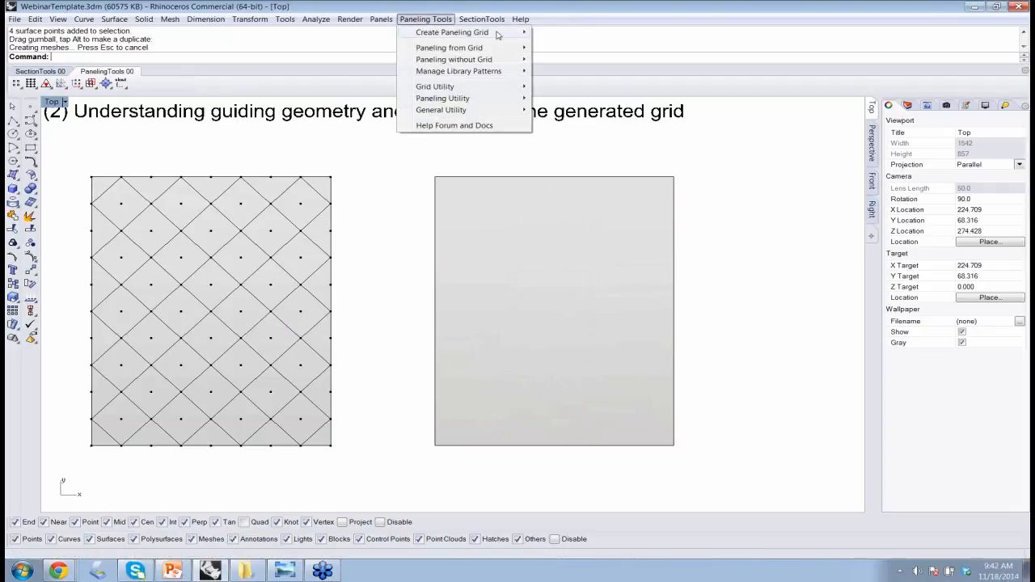
mouse_move(498, 35)
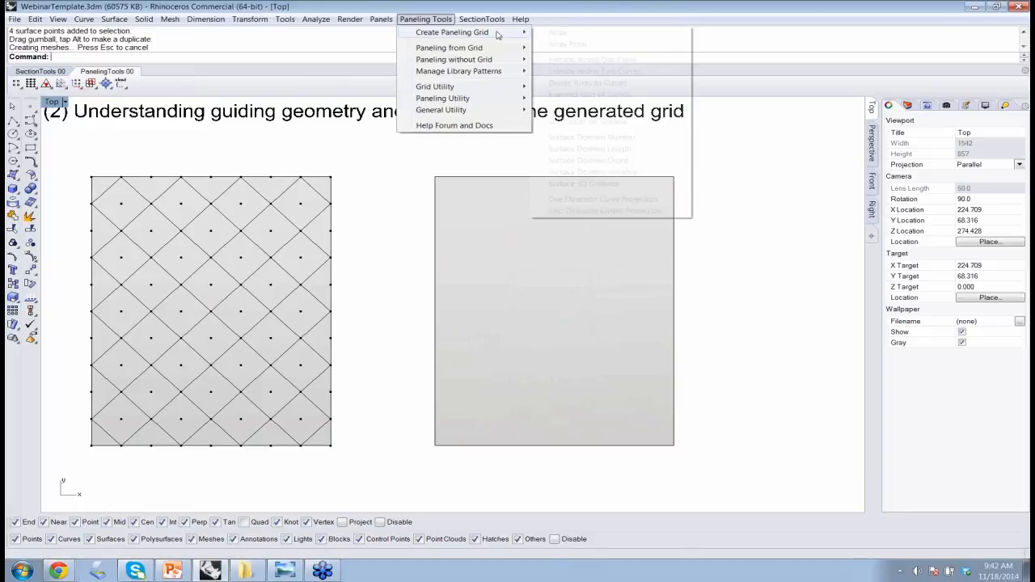
click(606, 142)
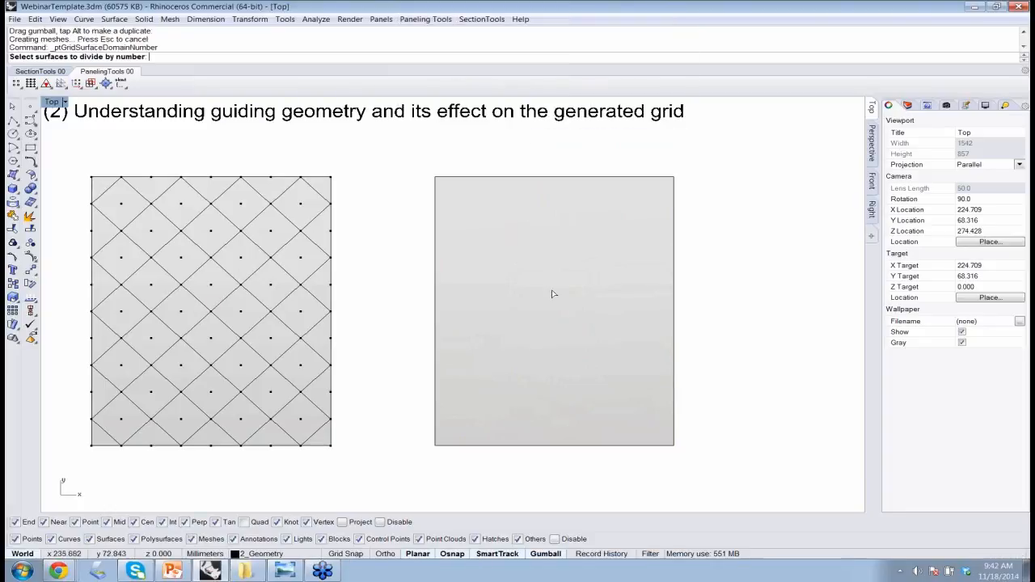
click(553, 291)
key(Return)
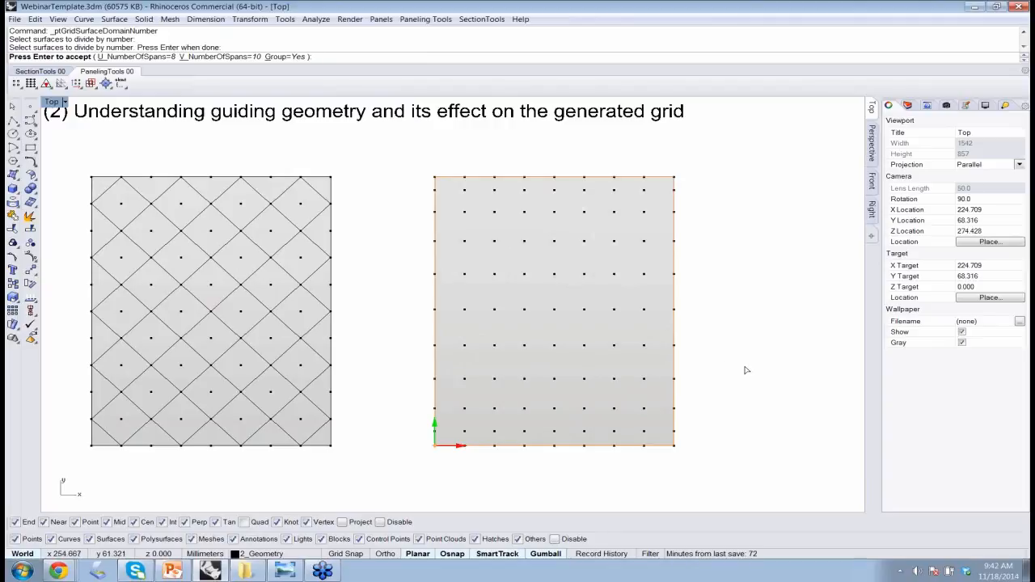
key(Return)
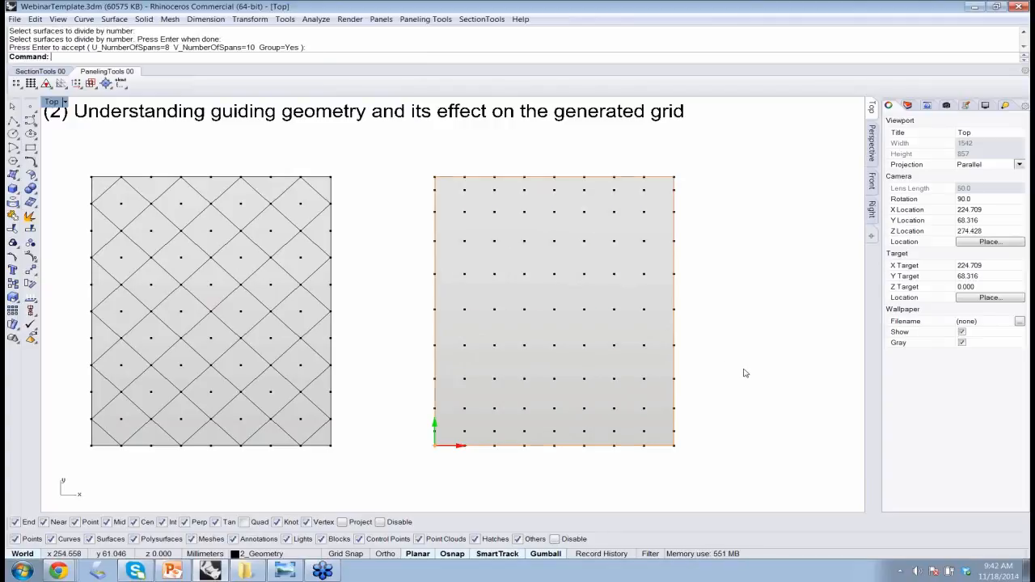
key(Escape)
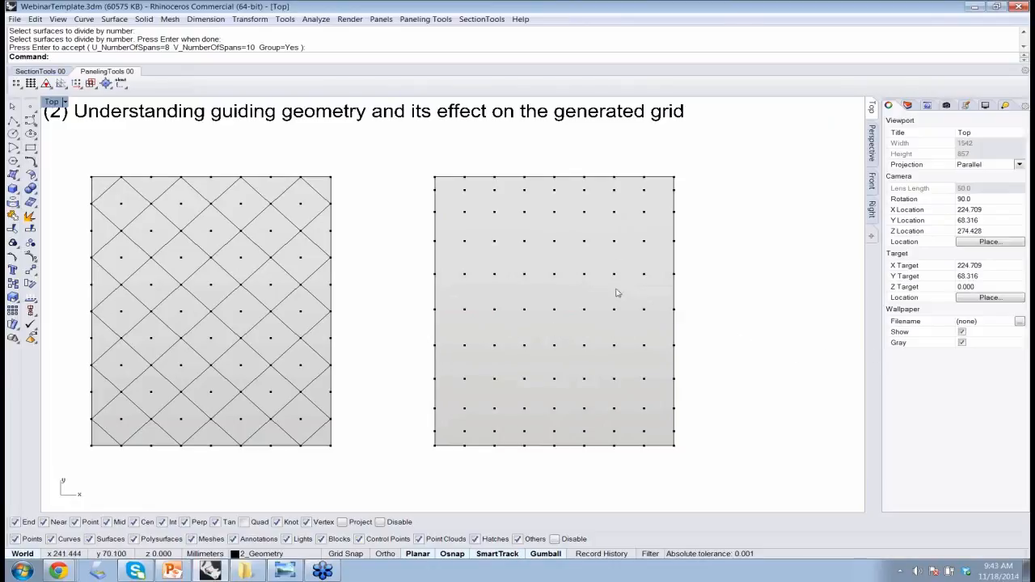
- Panel the rebuilt surface's point grid with Panel 2D Grid using the Diamond pattern, edges only, grouped, without a base surface
click(419, 21)
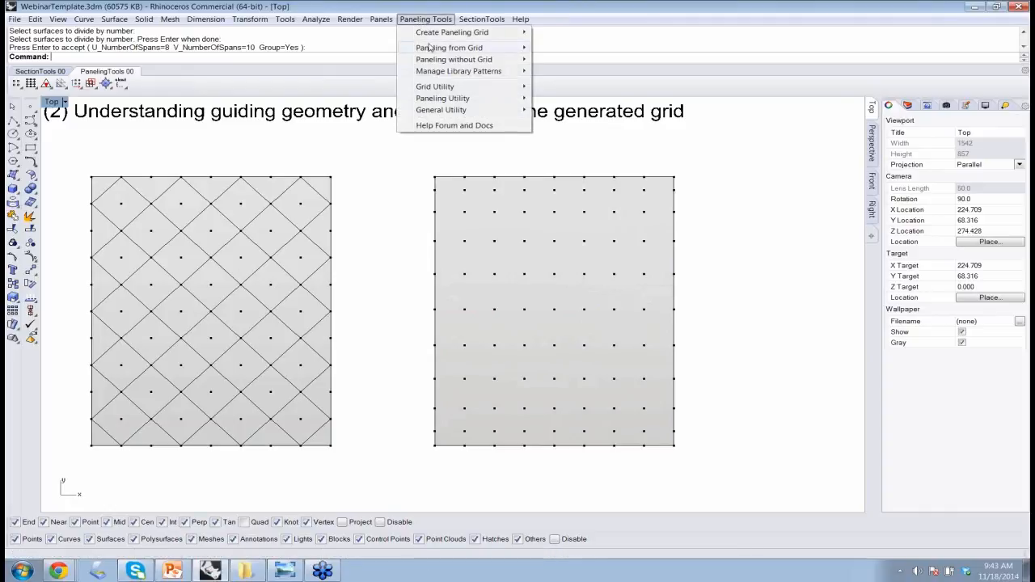
mouse_move(430, 48)
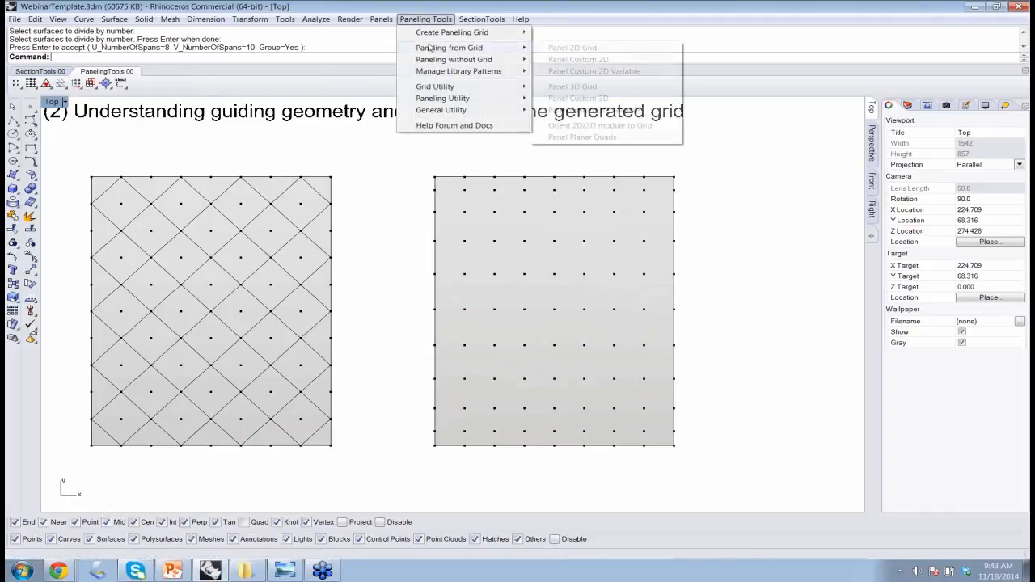
click(584, 49)
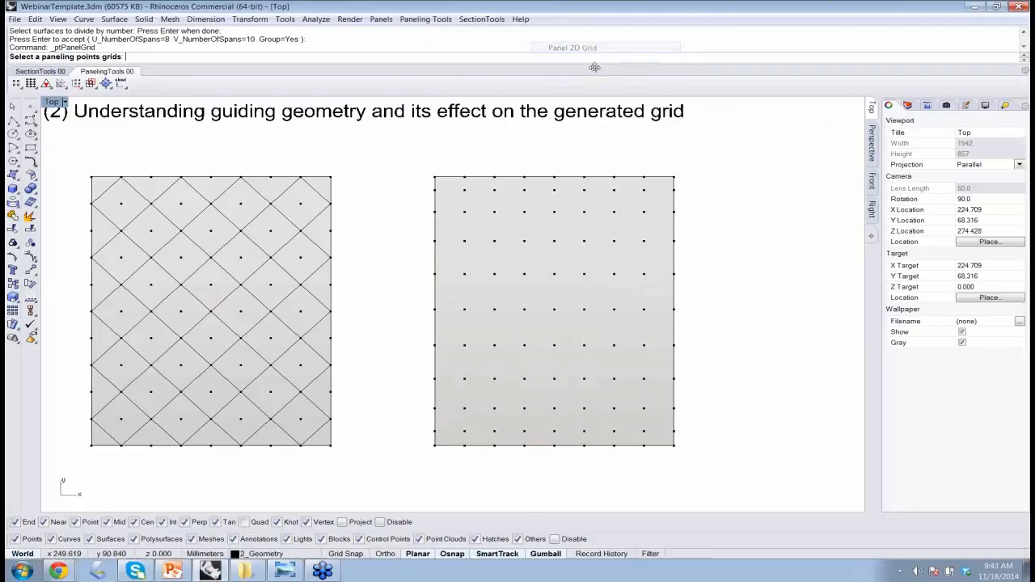
click(584, 213)
key(Return)
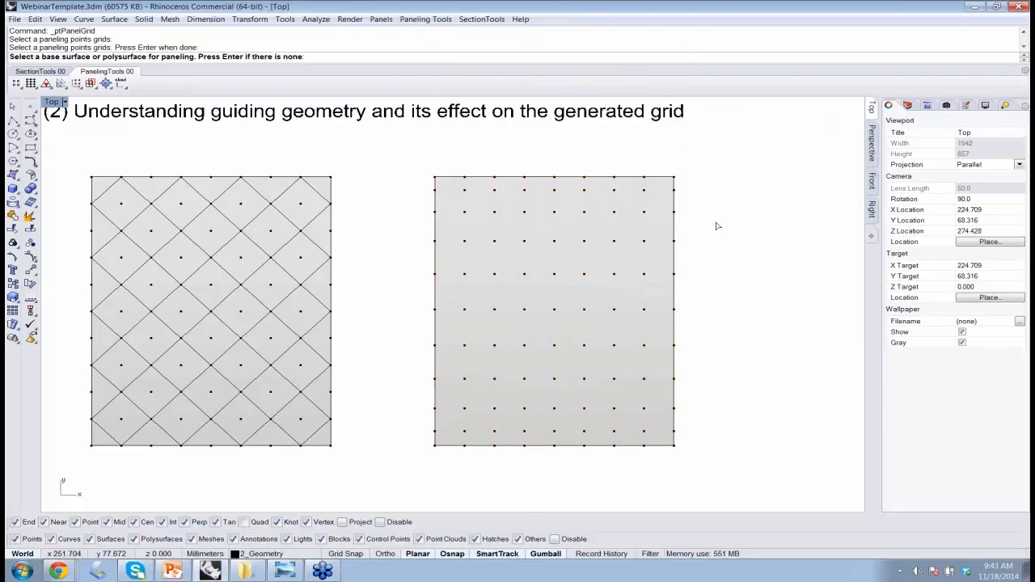
key(Return)
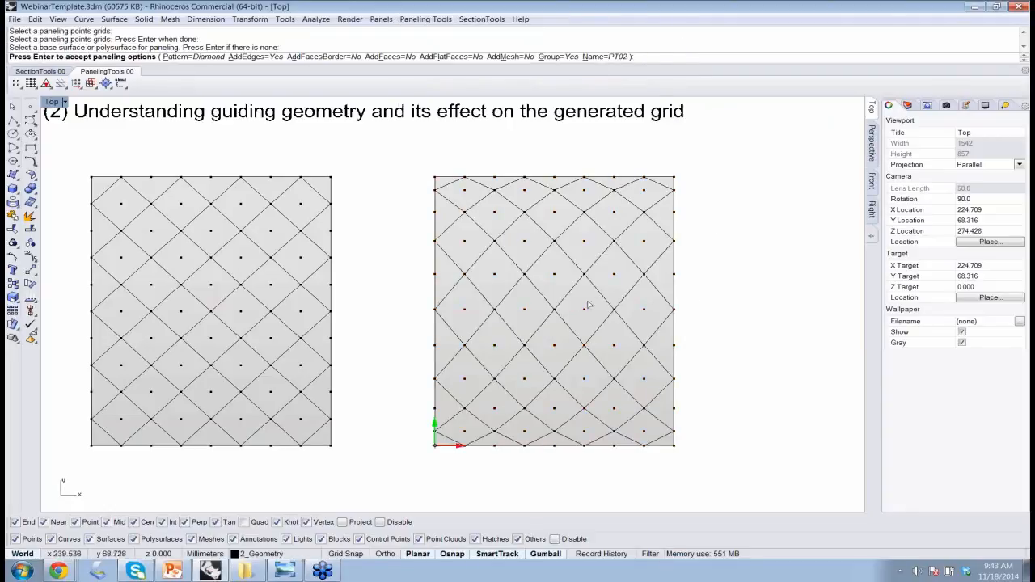
key(Return)
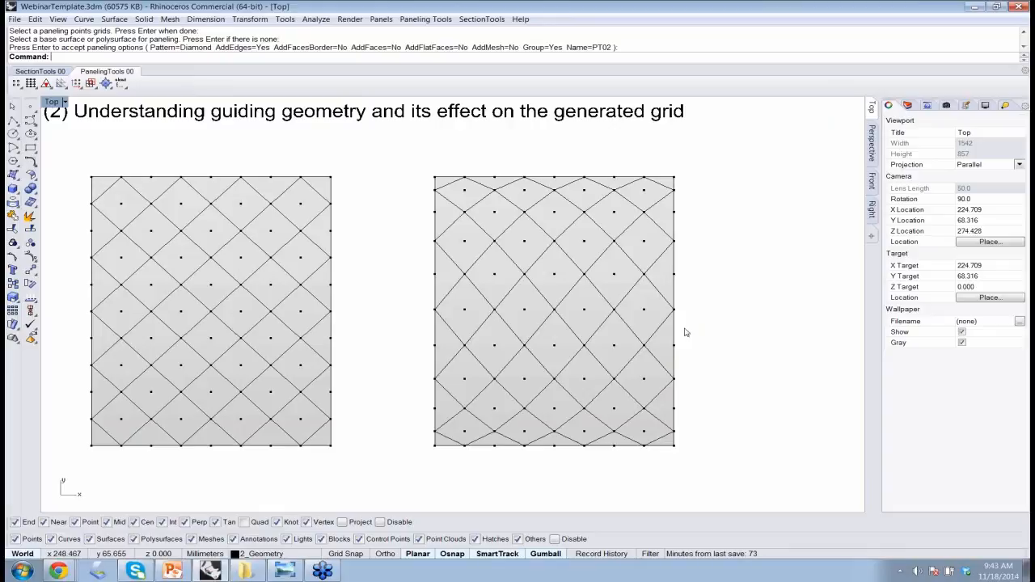
- Duplicate the rebuilt surface alone horizontally, placing the third surface to the right of the second paneled one
scroll(685, 333, down, 3)
right_drag(734, 330, 410, 332)
click(355, 309)
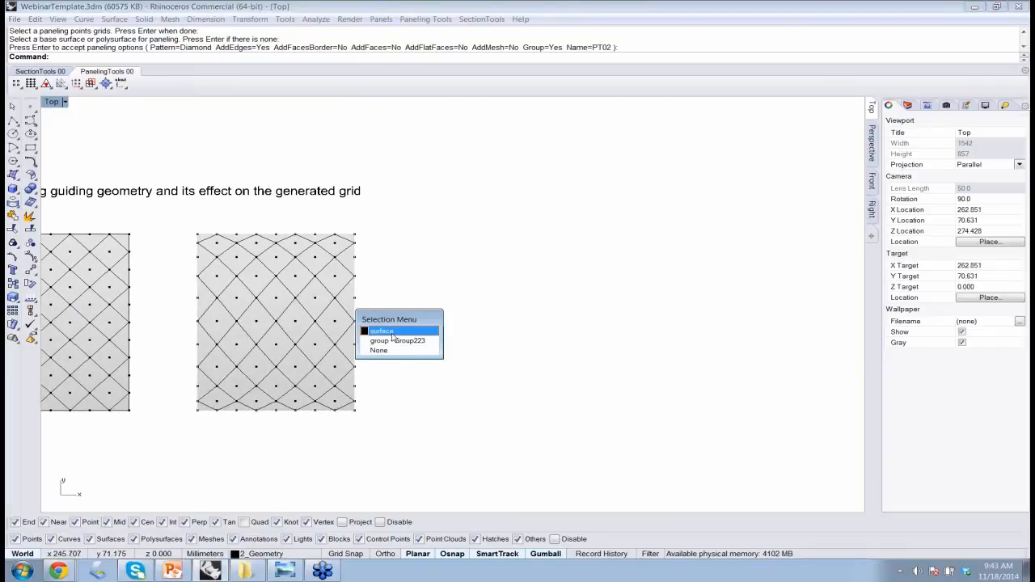
click(391, 332)
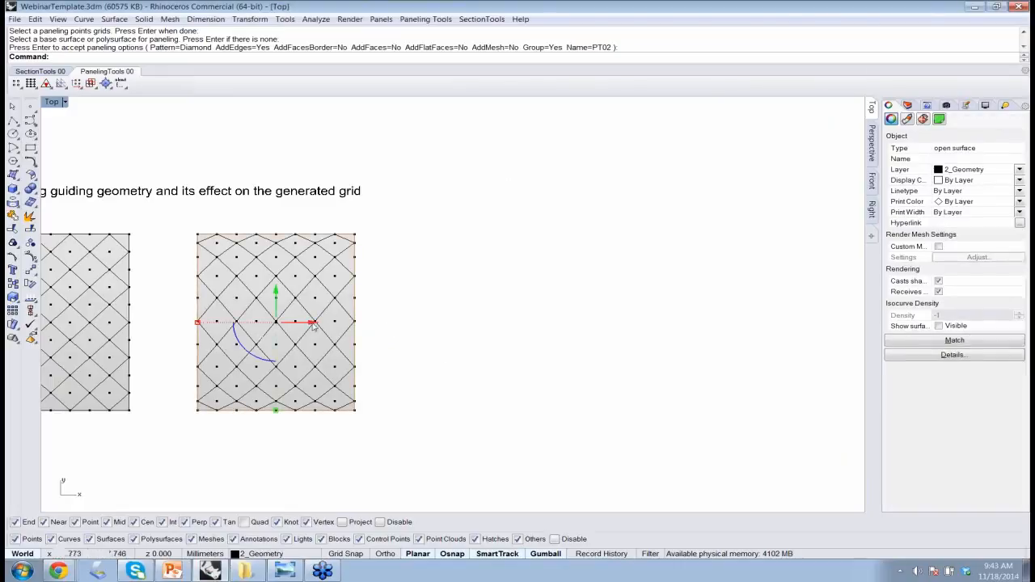
drag(335, 326, 623, 326)
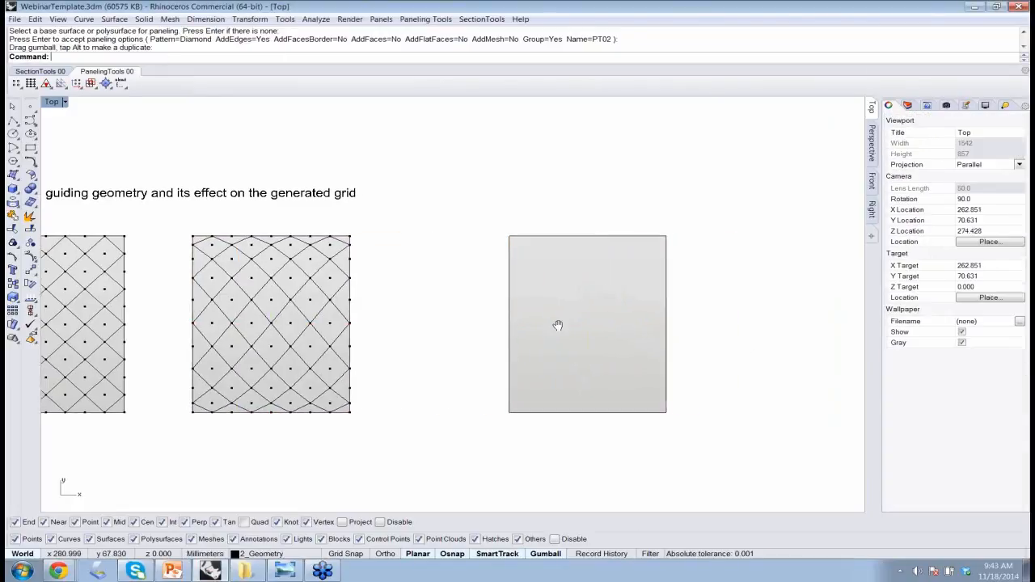
- Extract the border of the third surface as a closed curve with DupBorder
right_drag(557, 323, 413, 321)
scroll(455, 349, up, 1)
scroll(454, 351, up, 2)
scroll(454, 351, down, 2)
scroll(447, 319, up, 1)
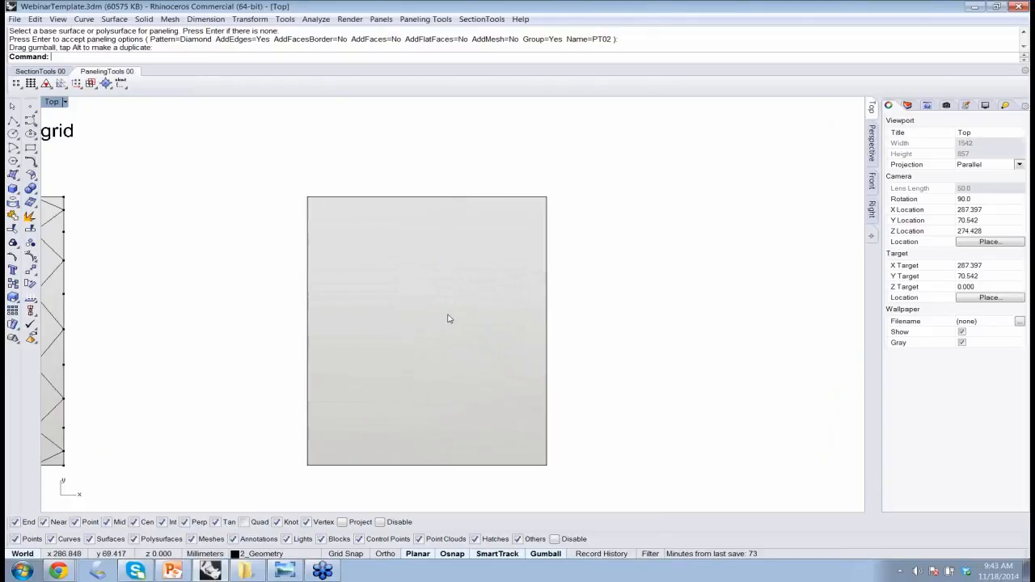
click(449, 318)
text(DupBorder)
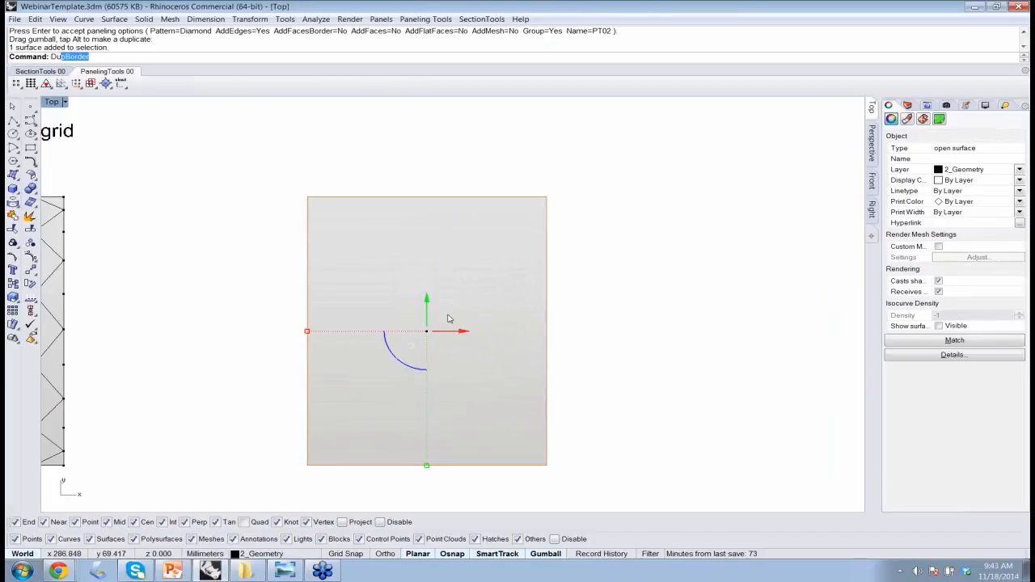
key(Return)
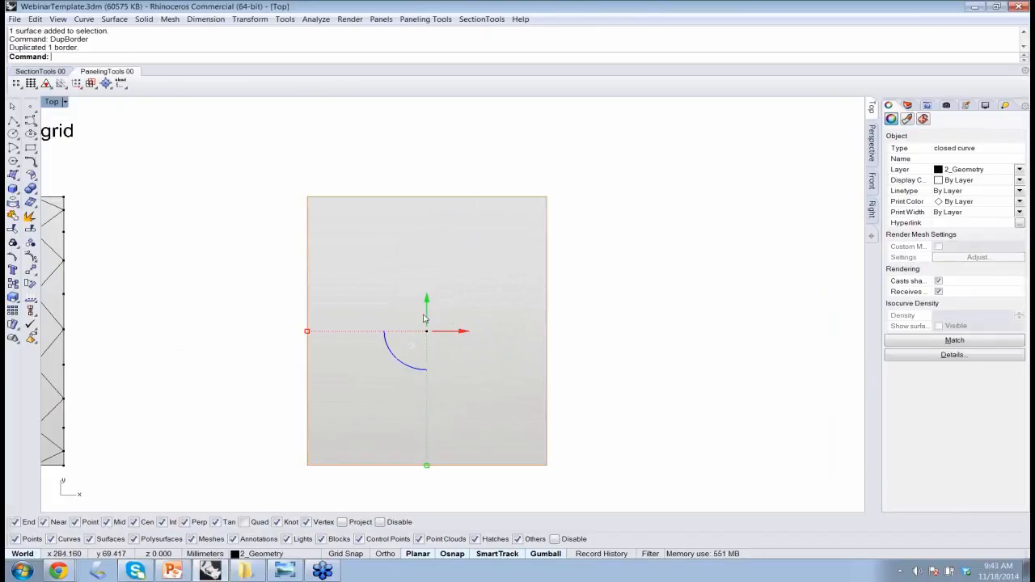
key(Escape)
- Enlarge the third surface uniformly about its center beyond its border curve and rotate it slightly counterclockwise
click(462, 339)
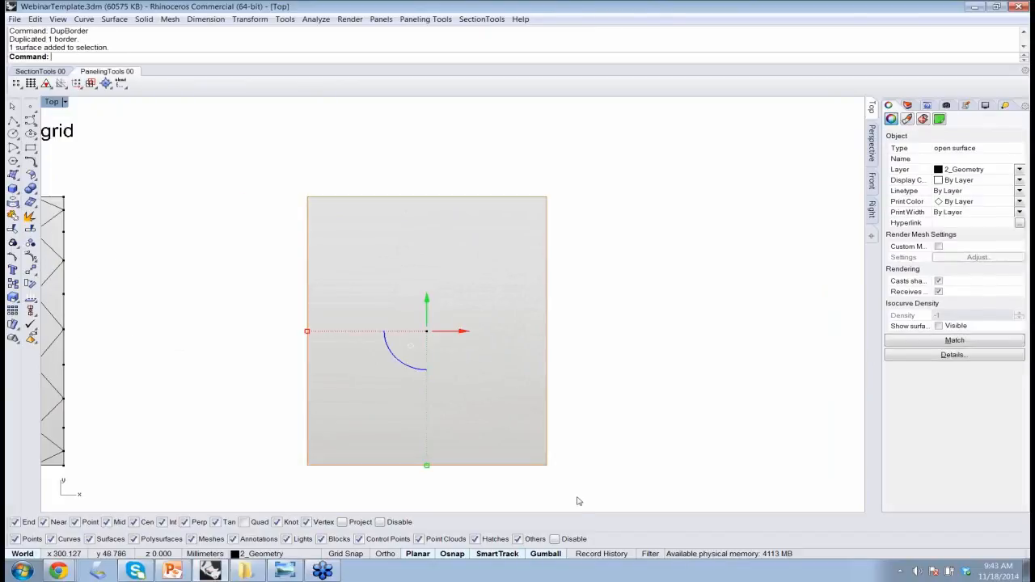
drag(308, 331, 260, 337)
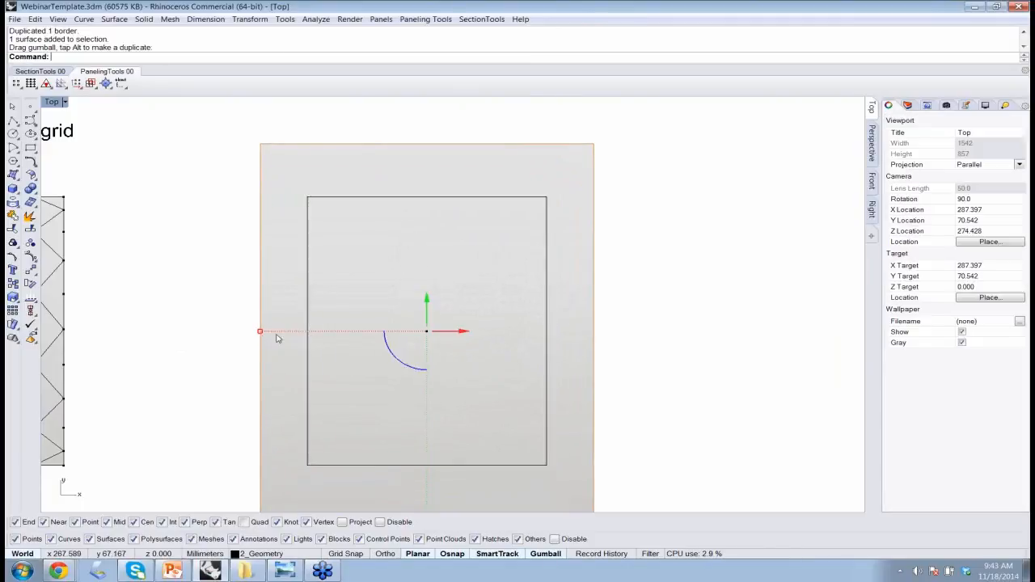
drag(402, 362, 408, 369)
click(688, 374)
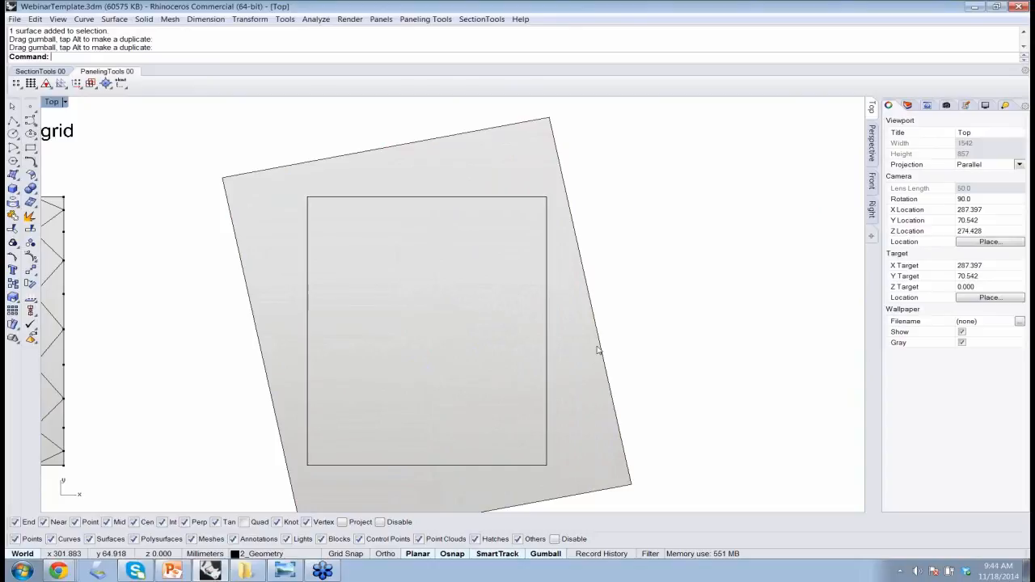
- Trim away the part of the rotated surface outside the rectangular border curve, using that curve as the cutting object
text(Trim)
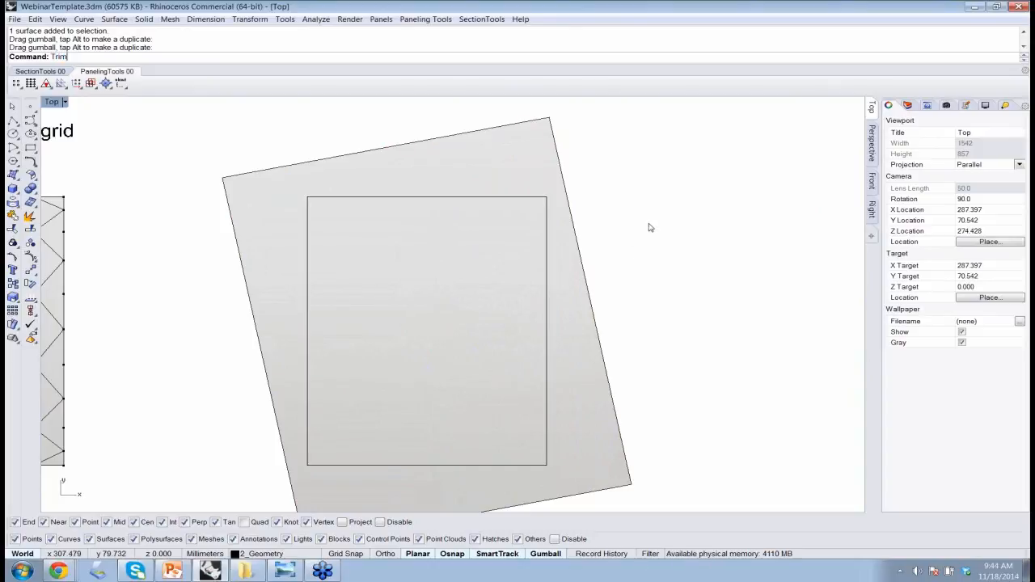
key(Return)
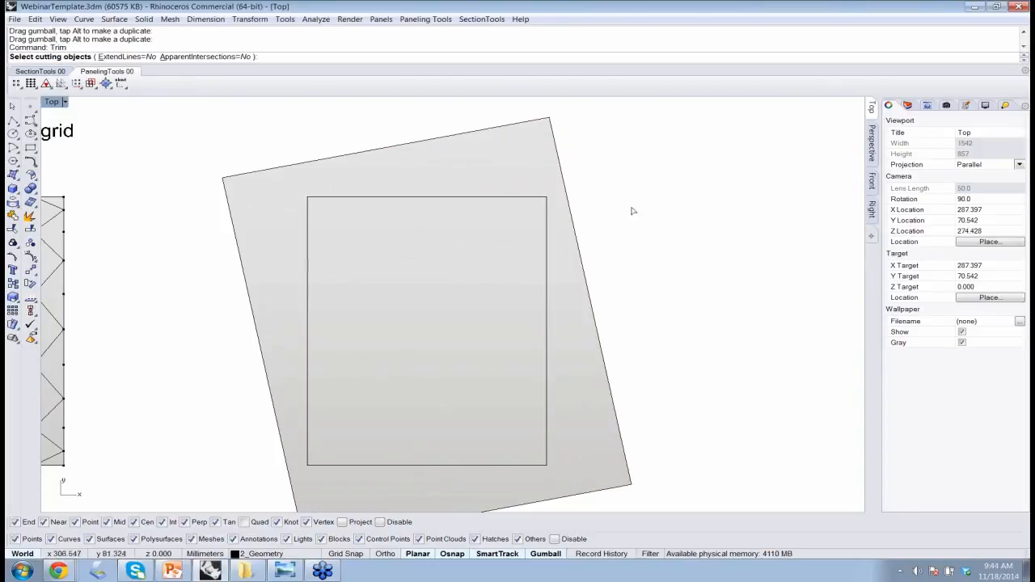
click(512, 200)
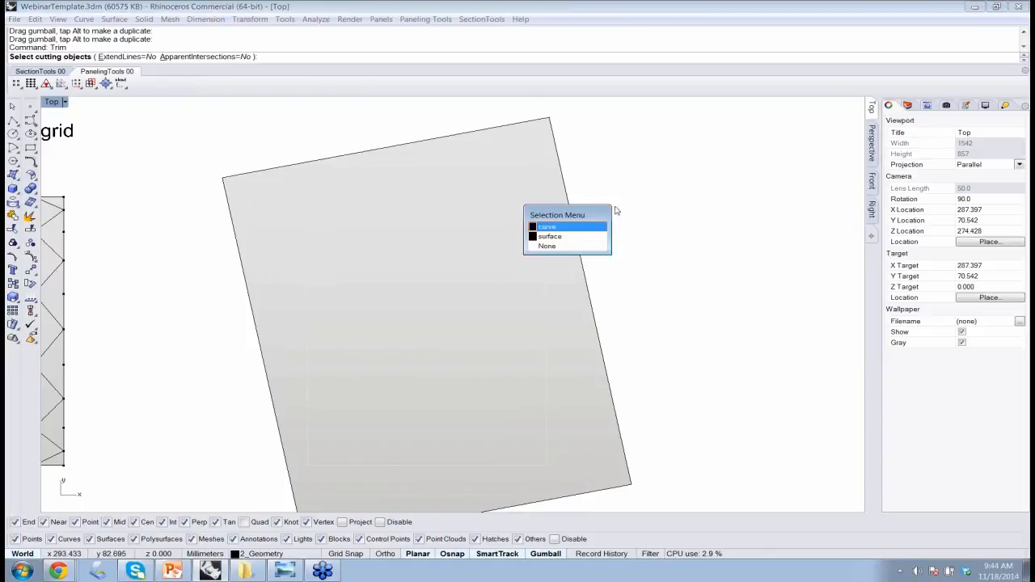
click(571, 225)
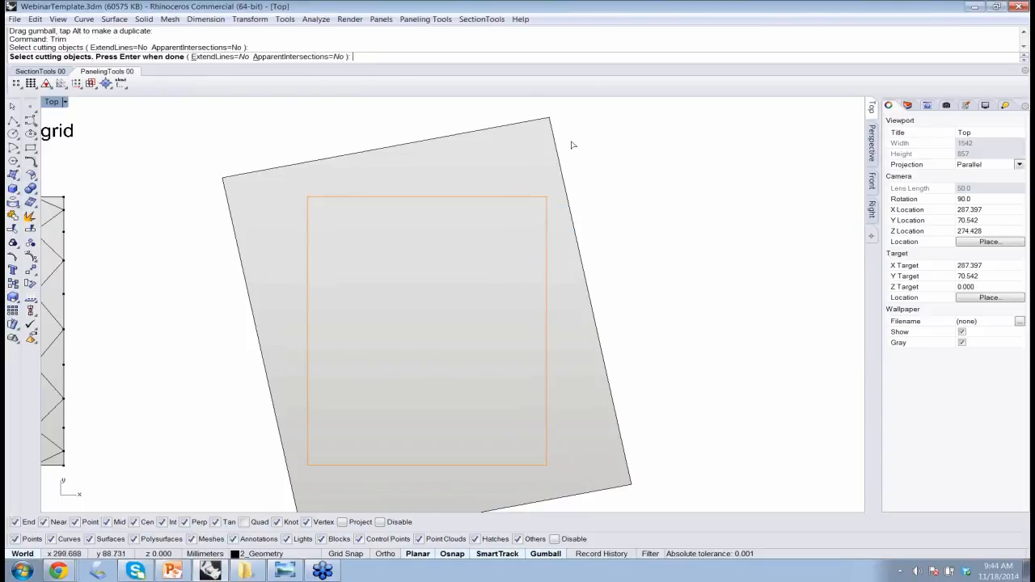
key(Return)
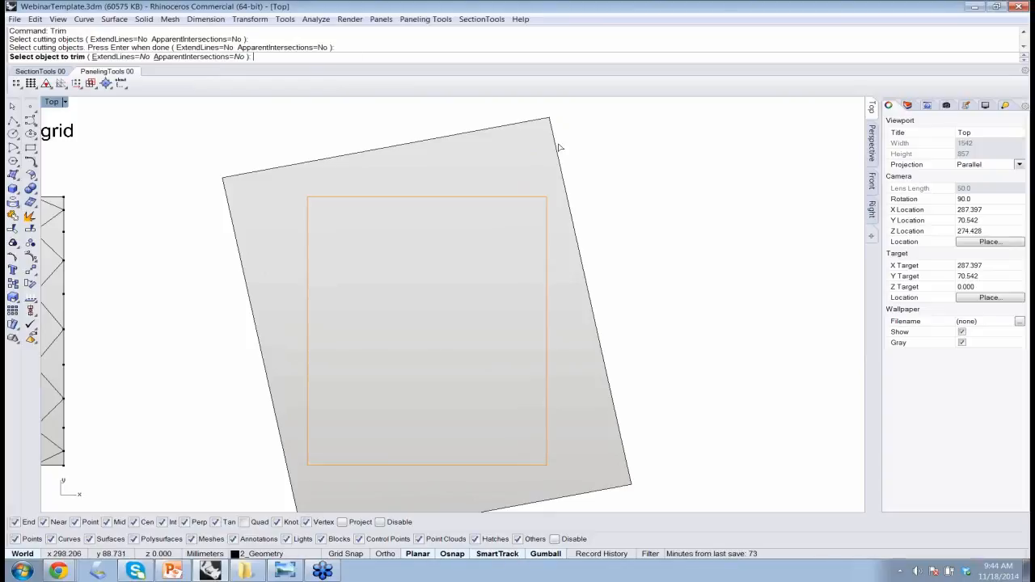
click(509, 162)
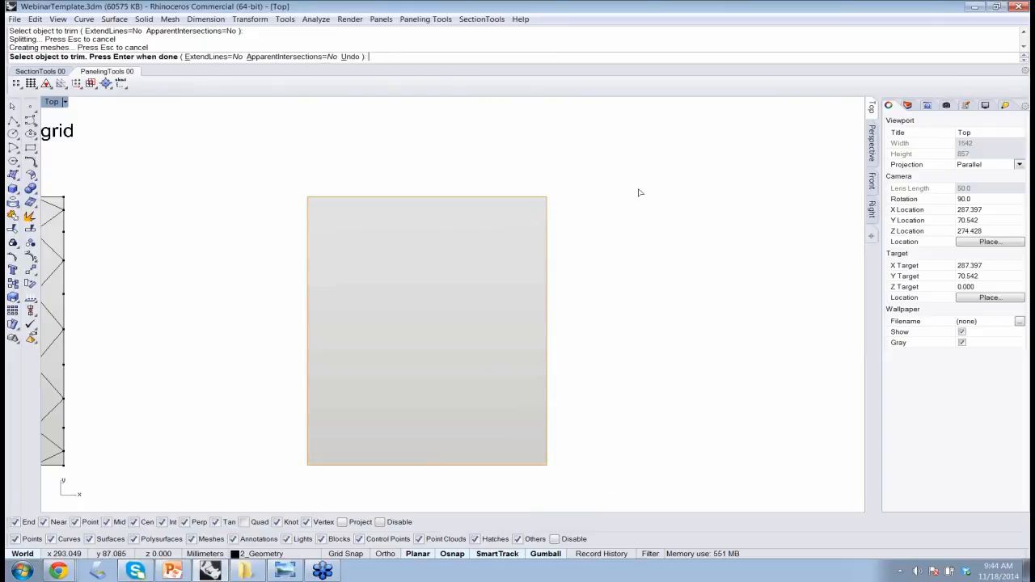
key(Return)
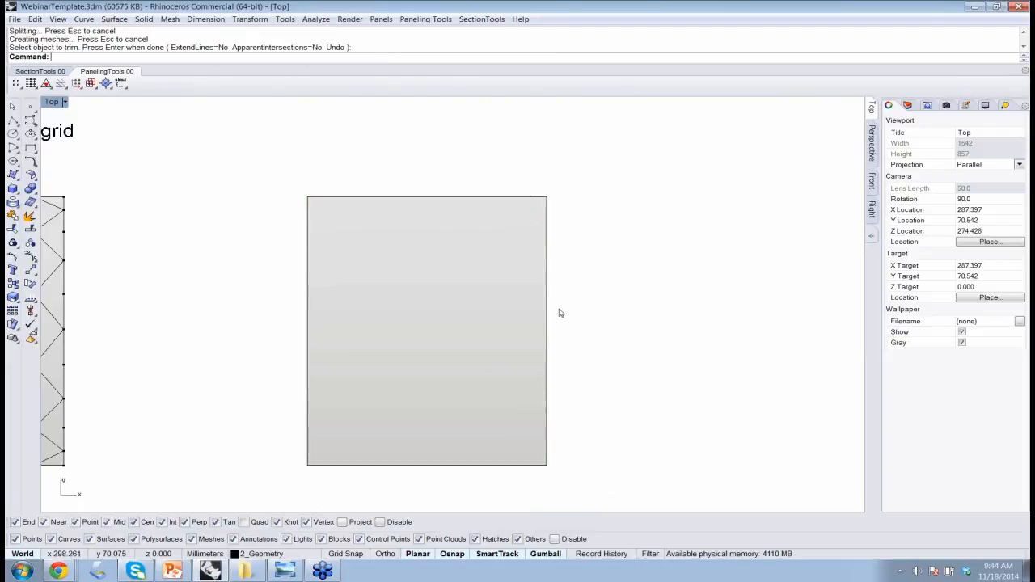
mouse_move(570, 305)
right_down()
mouse_move(641, 287)
mouse_move(761, 283)
mouse_move(564, 294)
right_up()
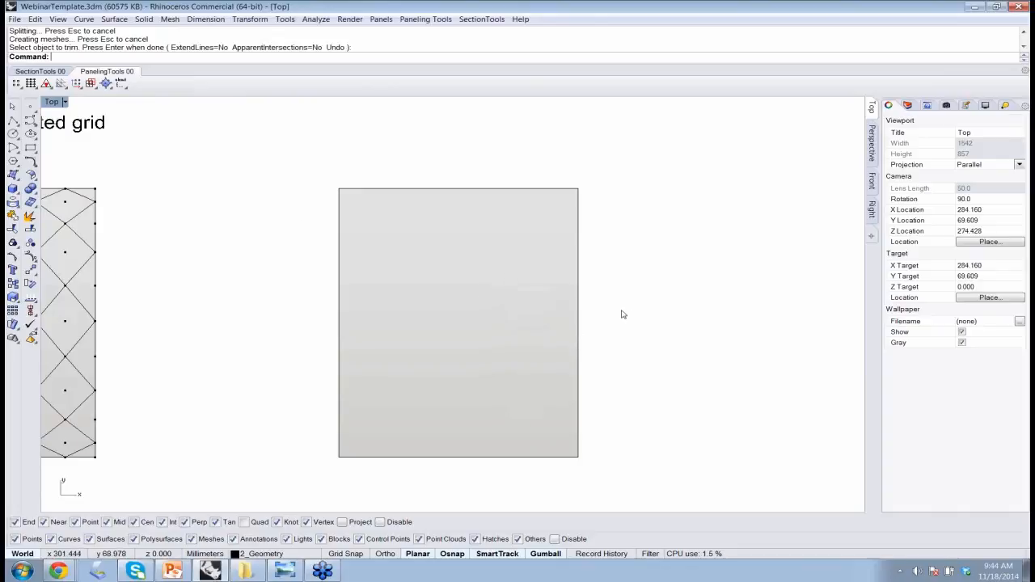
scroll(481, 320, up, 2)
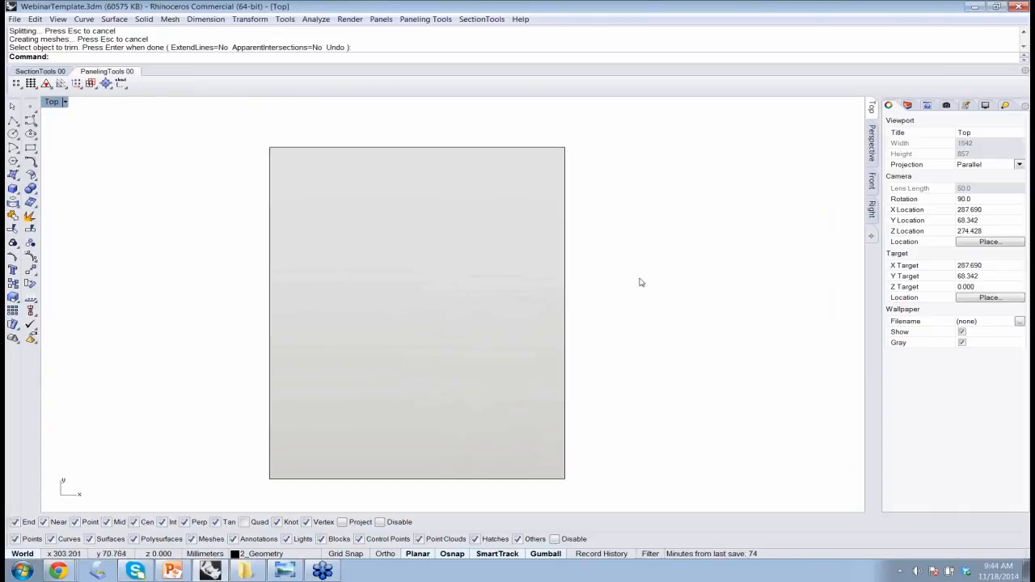
scroll(316, 213, down, 2)
right_drag(283, 204, 355, 226)
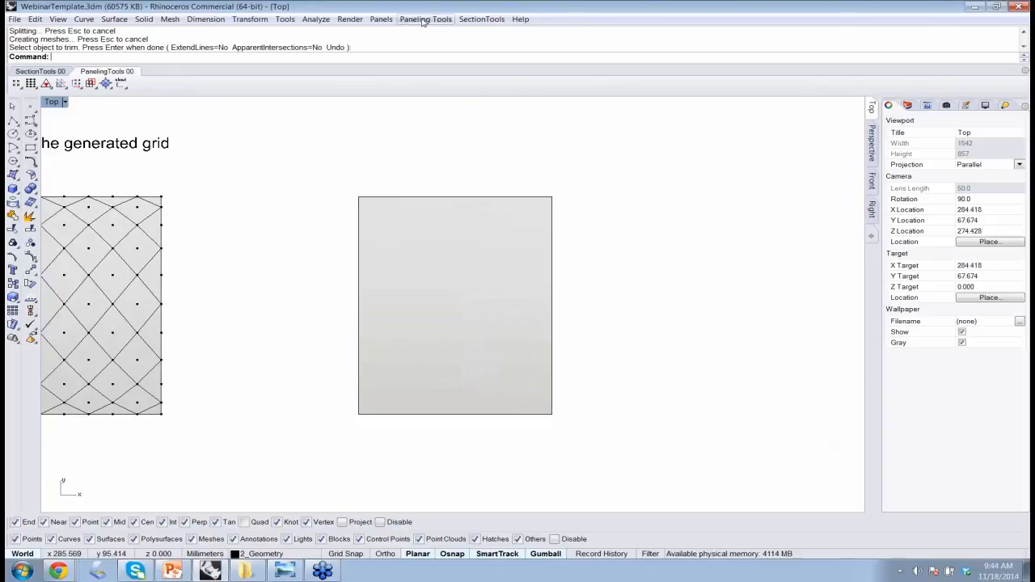
click(452, 271)
drag(443, 266, 518, 270)
key(ctrl+z)
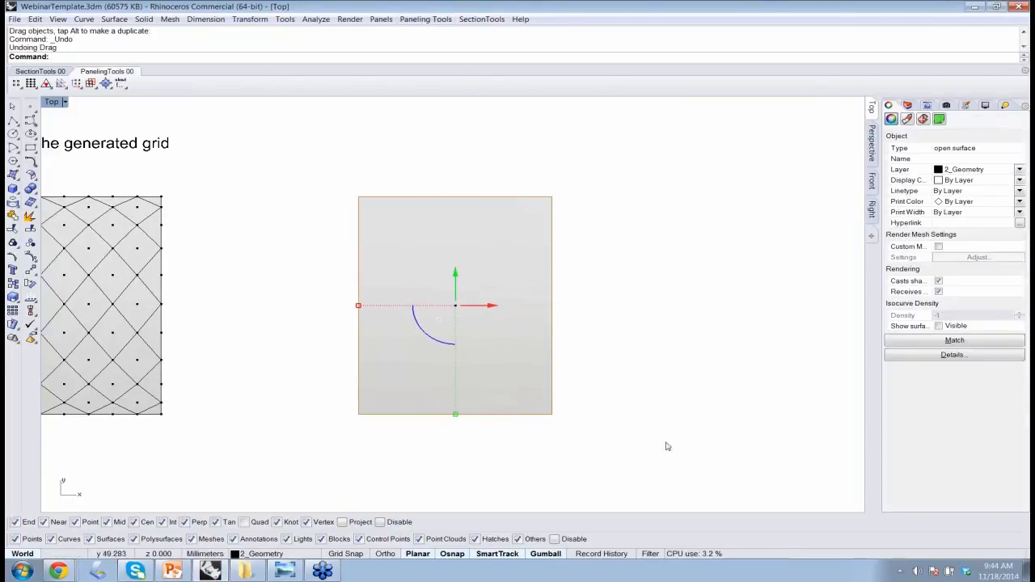
- Move the trimmed surface together with its border curve horizontally to the right, away from the second paneled surface
drag(611, 437, 394, 247)
drag(495, 305, 599, 305)
right_drag(698, 305, 554, 311)
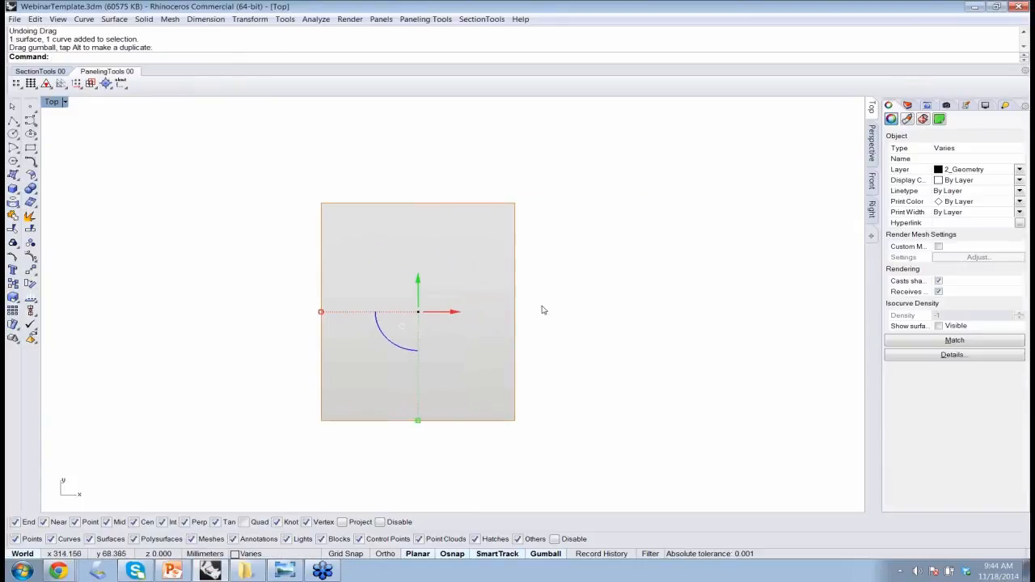
click(668, 288)
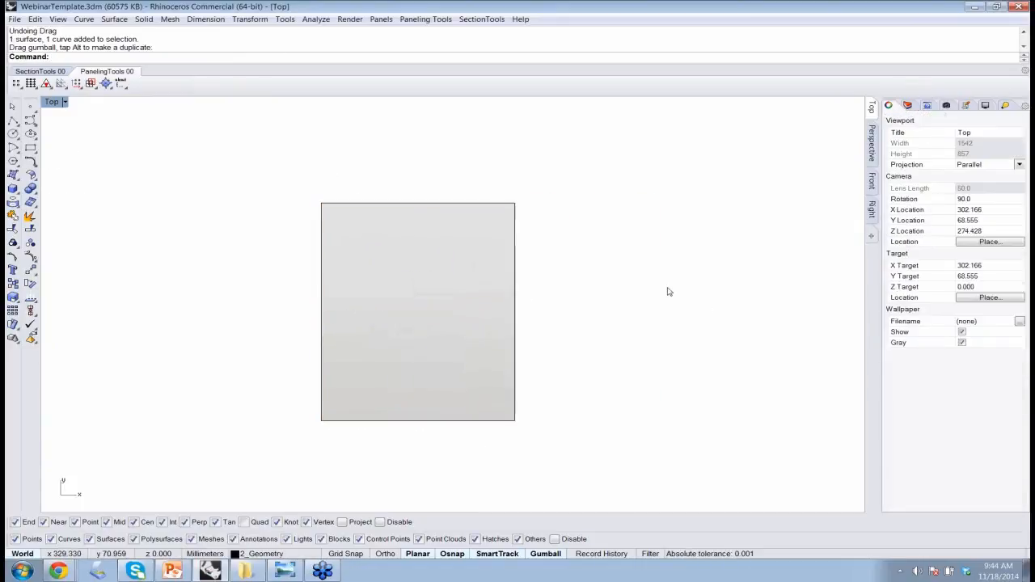
- Create a grouped paneling grid on the trimmed surface by surface domain number, with 8 U spans and 10 V spans
click(417, 22)
mouse_move(437, 31)
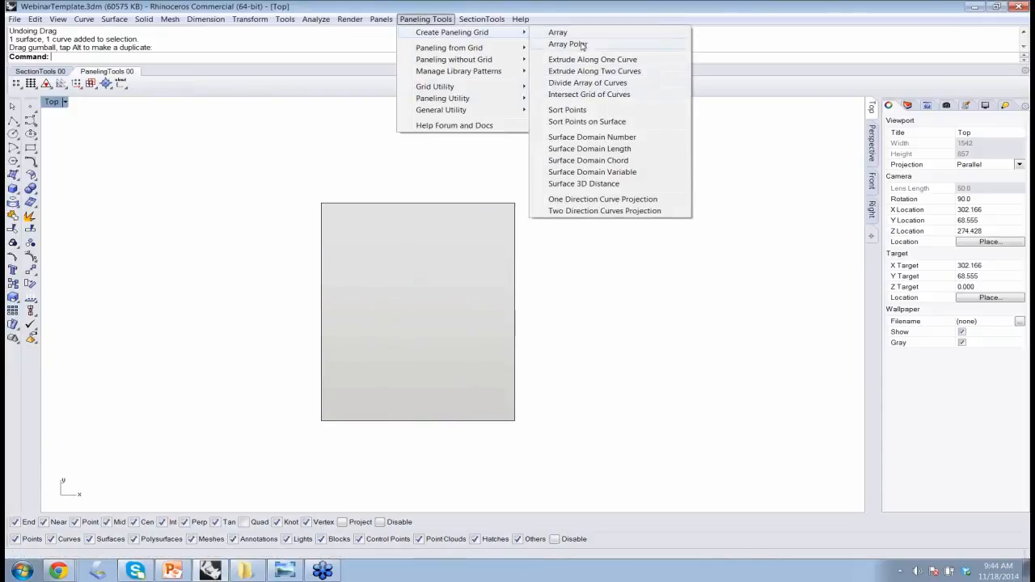
click(609, 139)
click(399, 337)
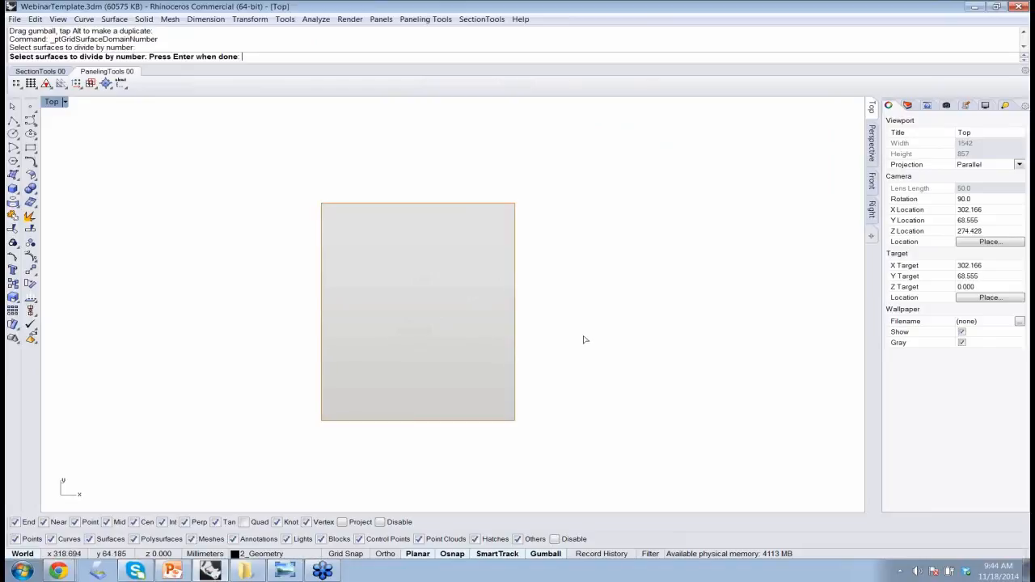
key(Return)
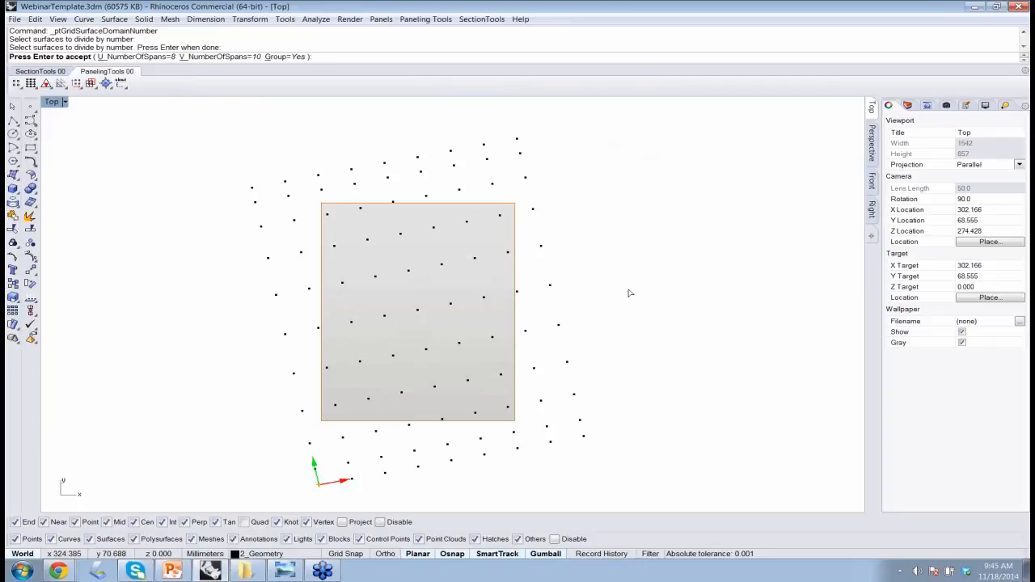
key(Return)
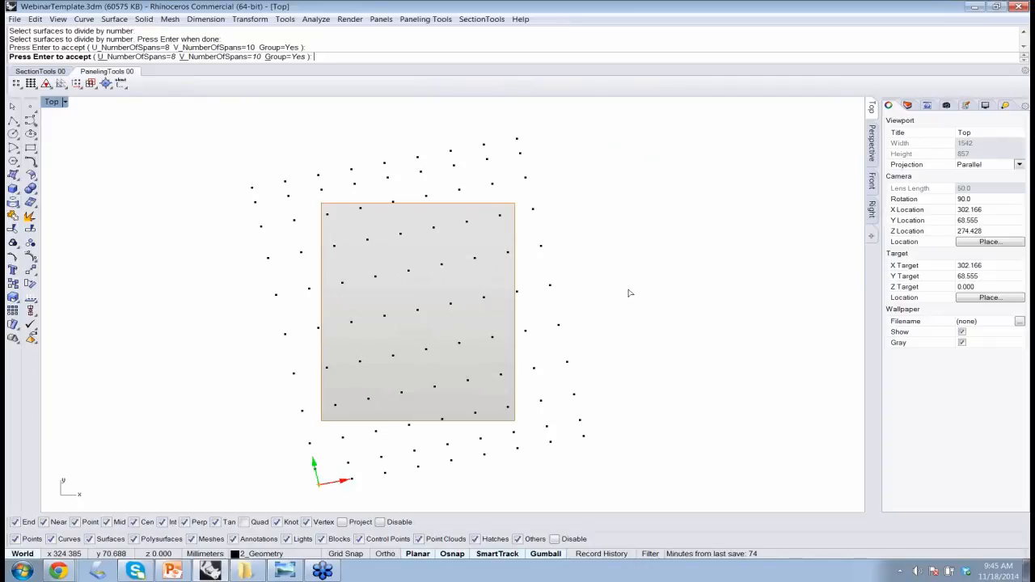
- Try a 2D Diamond paneling of the new point grid without choosing a base surface
click(423, 20)
mouse_move(469, 47)
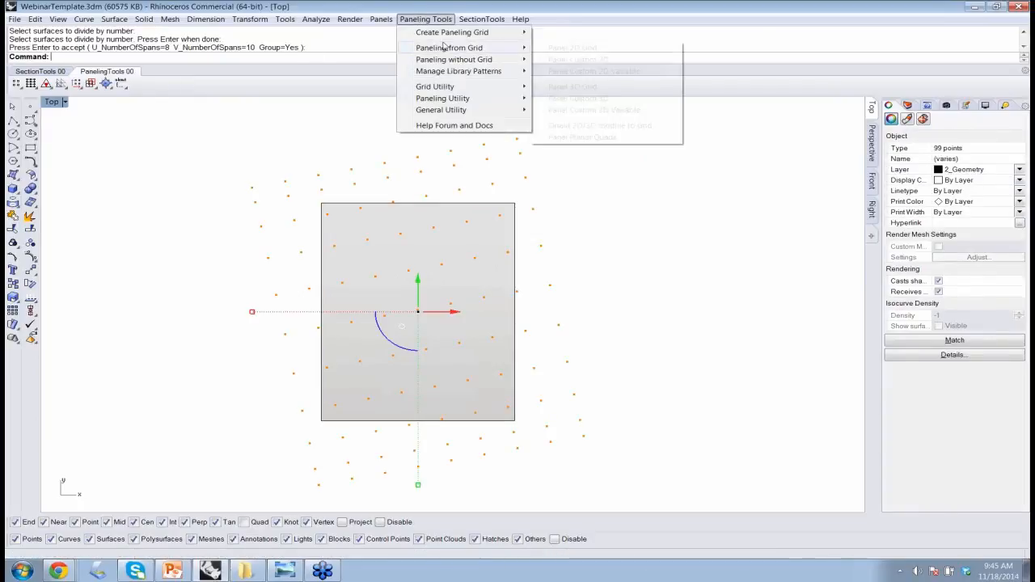
click(572, 48)
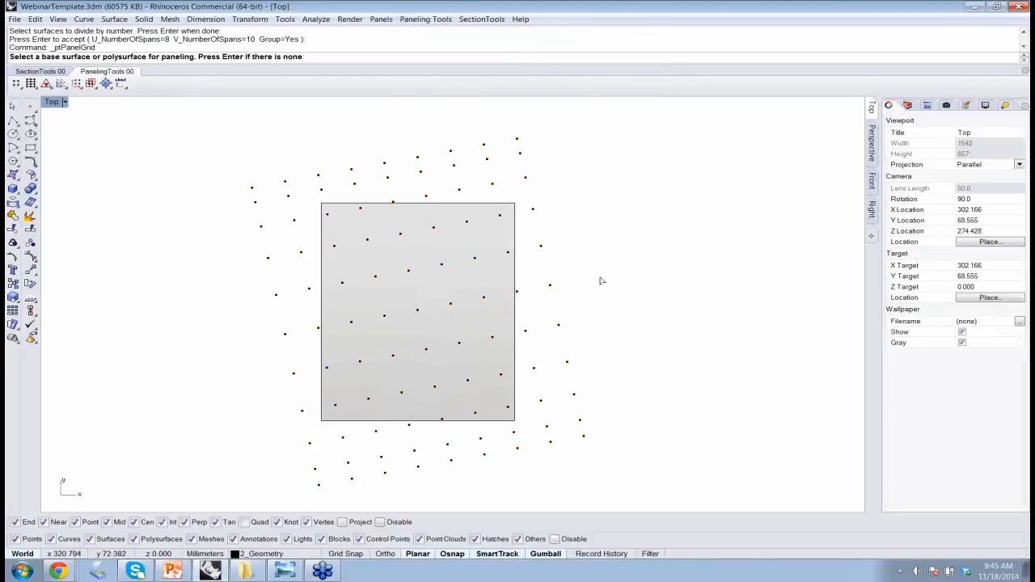
key(Return)
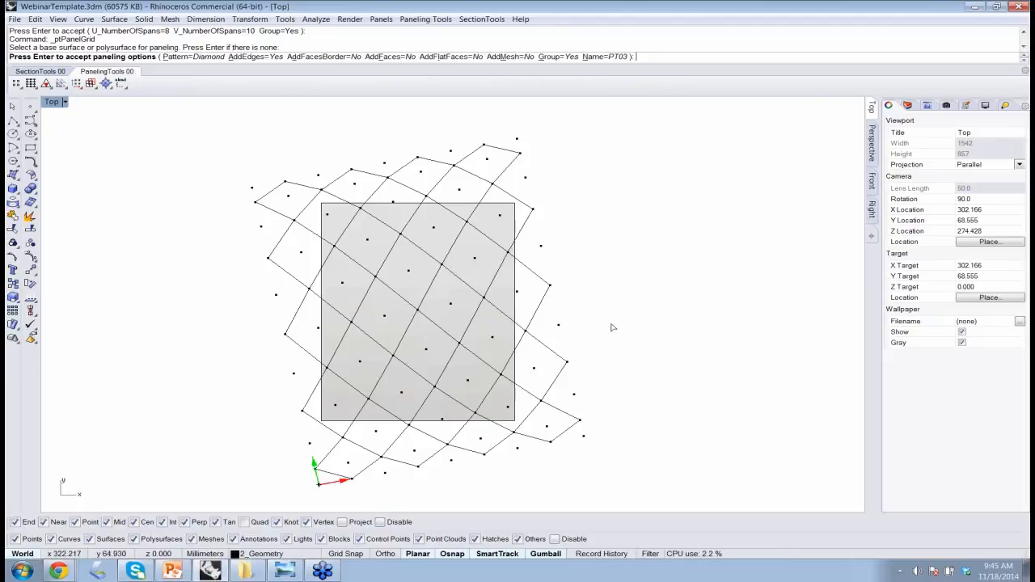
key(Return)
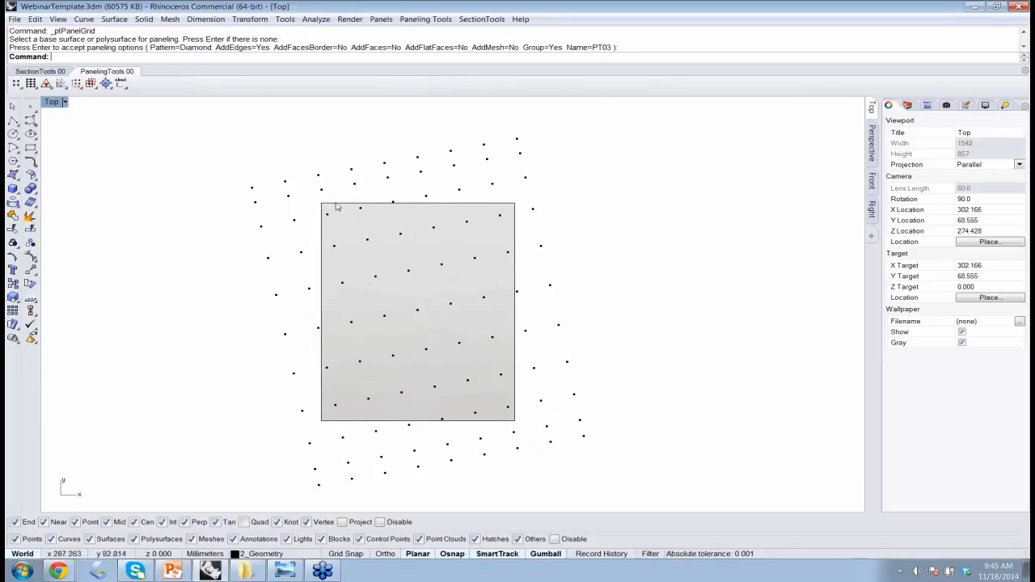
- Panel the point grid in 2D with the trimmed surface as base, using the Diamond pattern, Pull panel shape and edges only, named PT03
click(437, 19)
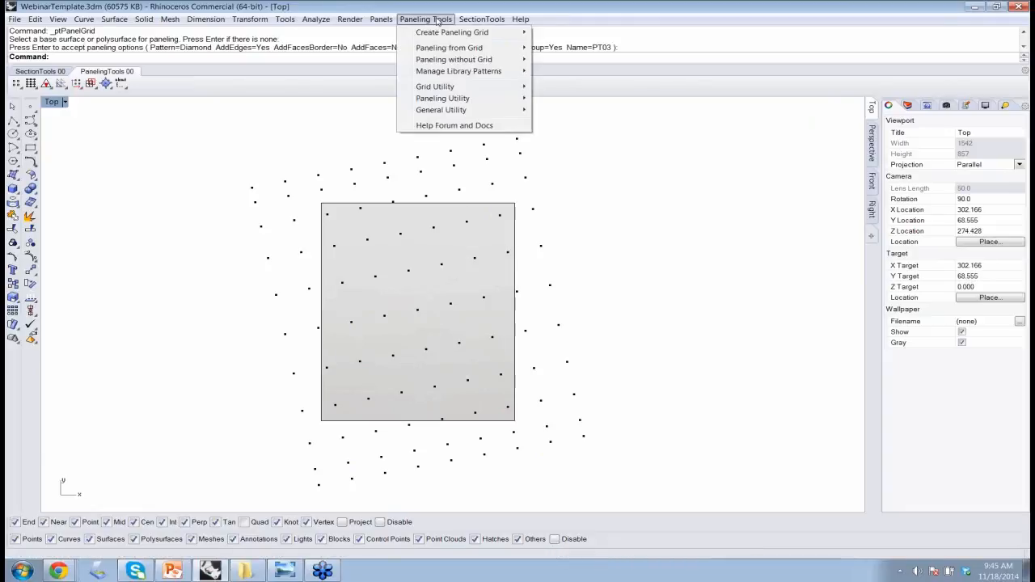
mouse_move(442, 50)
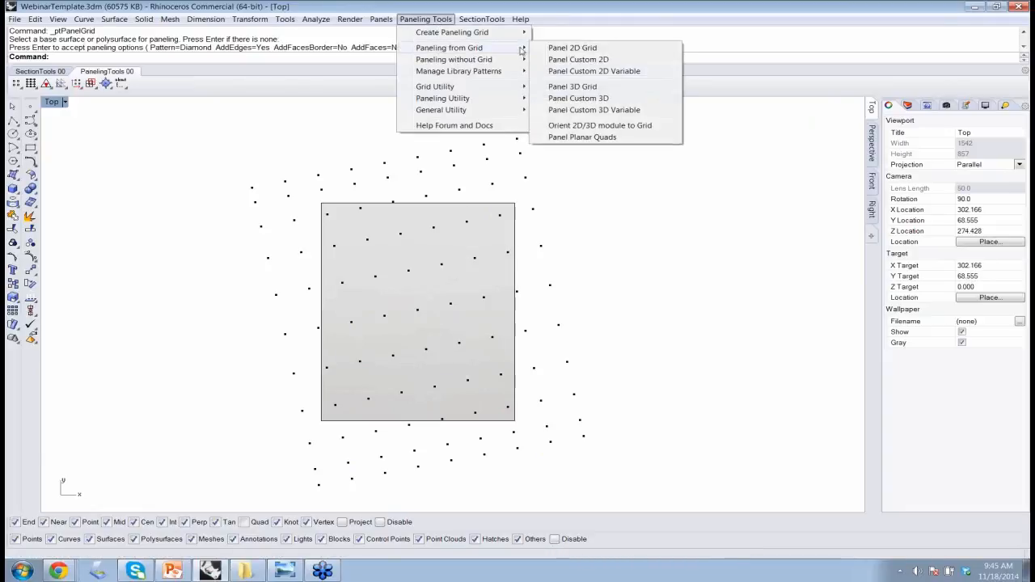
click(577, 49)
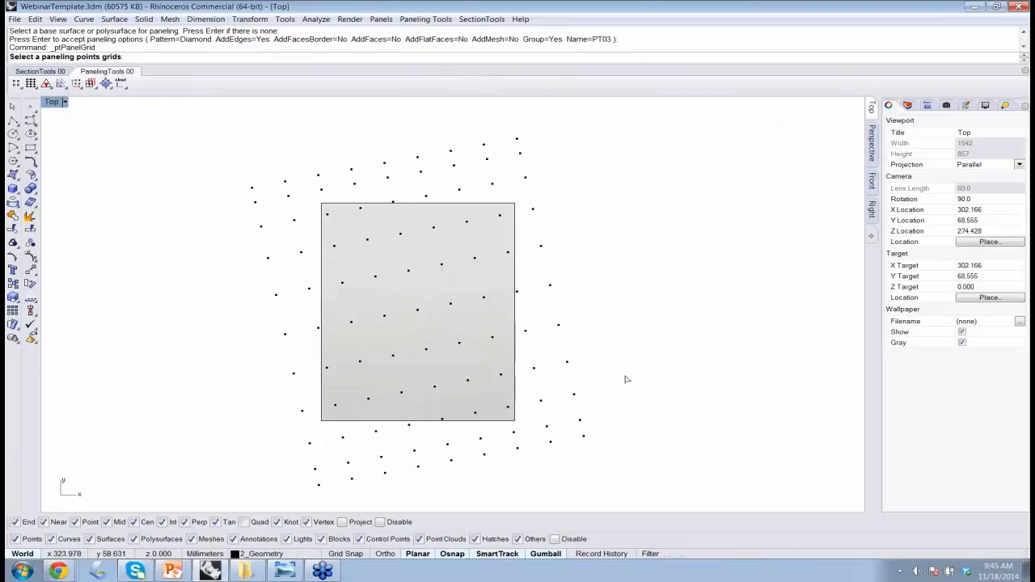
click(550, 289)
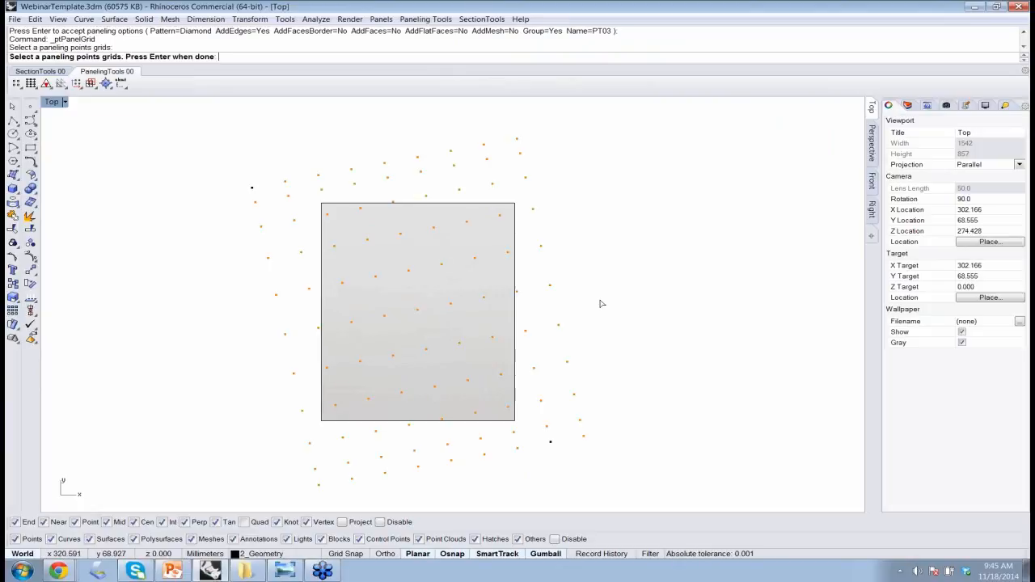
key(Return)
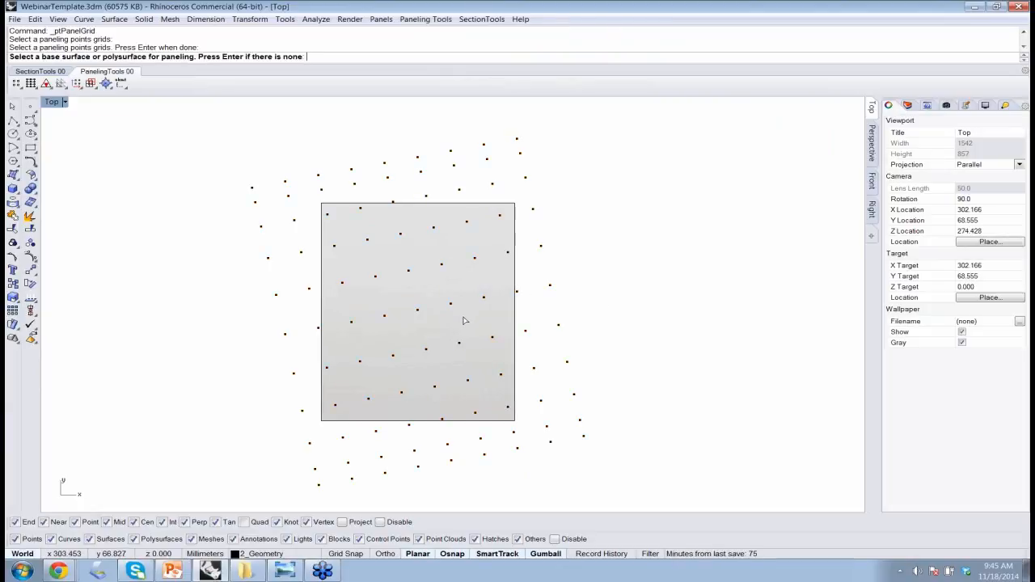
click(463, 322)
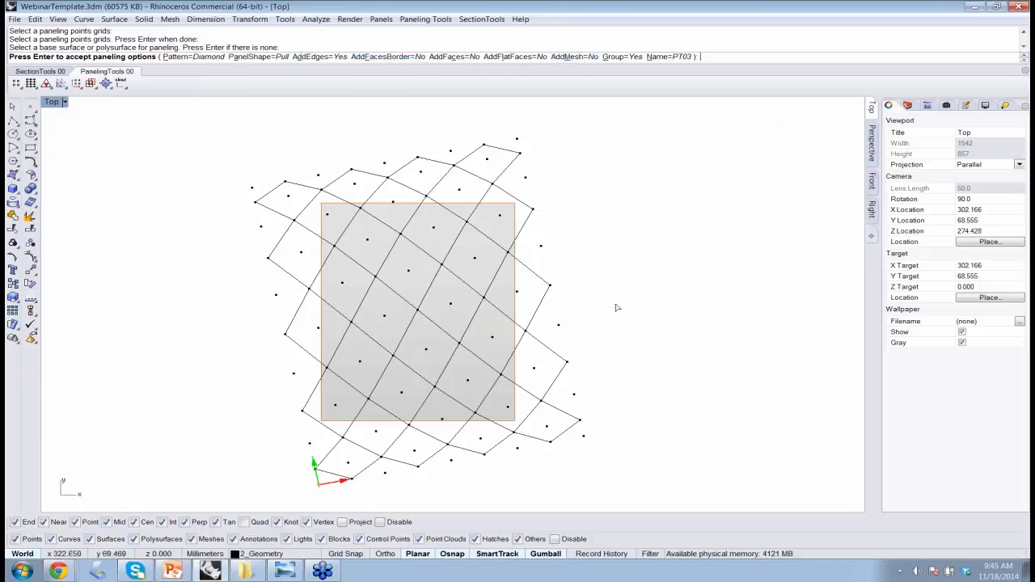
key(Return)
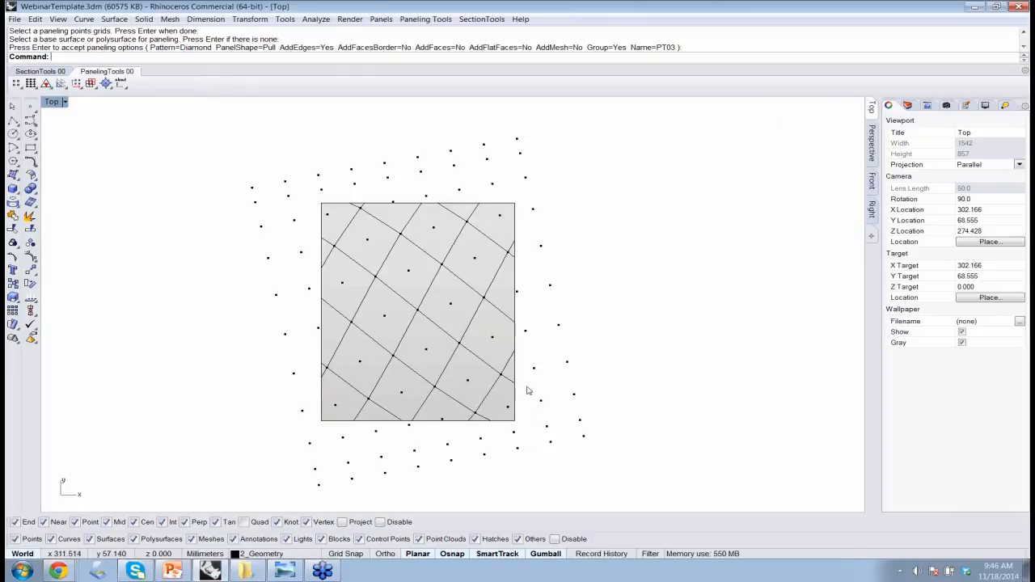
click(413, 306)
click(441, 337)
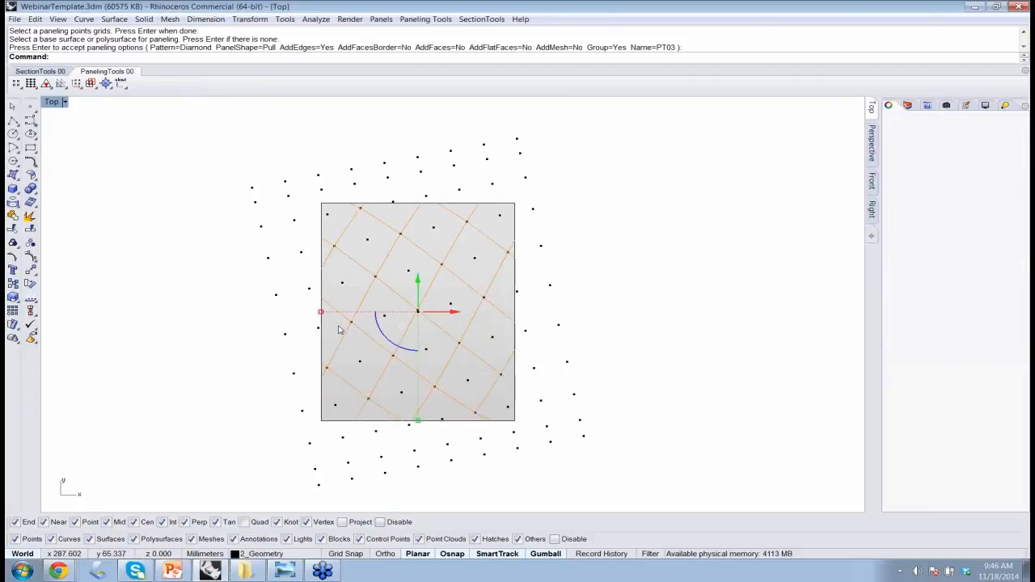
click(676, 379)
- Move the third surface with its grid and panels left, closer to the second paneled surface for side-by-side comparison
scroll(423, 354, down, 2)
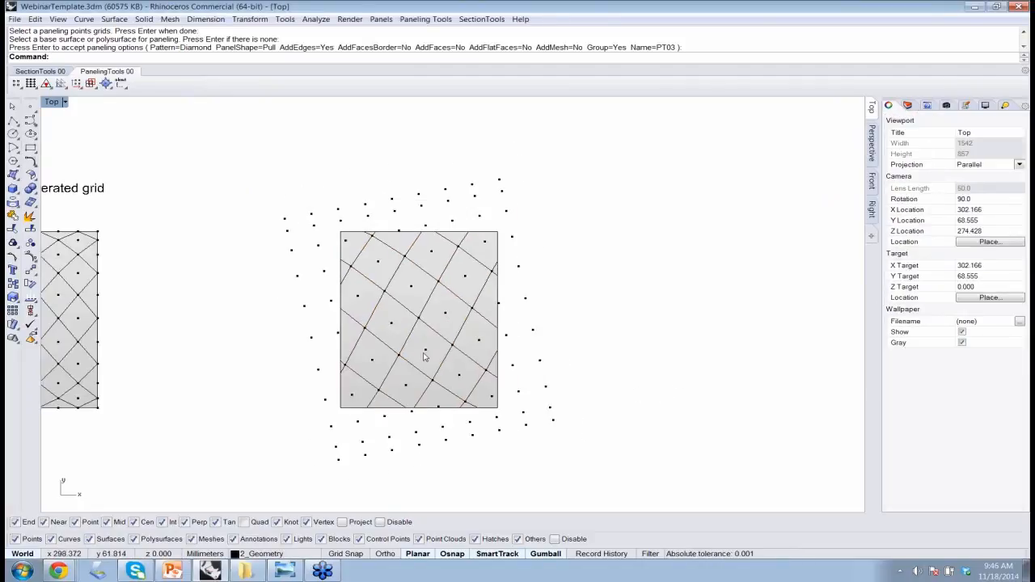
right_drag(293, 344, 629, 342)
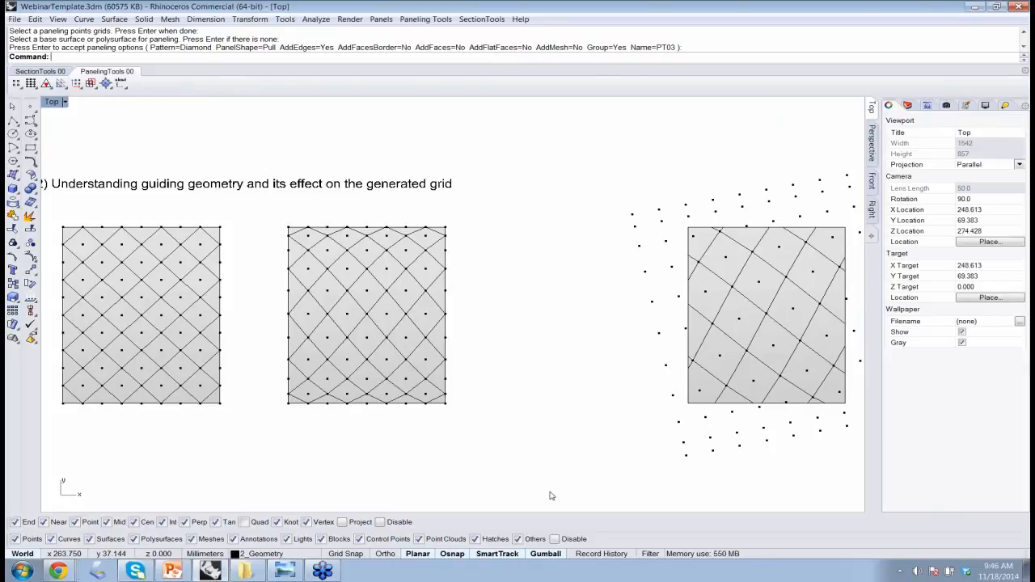
drag(839, 454, 629, 159)
drag(781, 316, 665, 322)
click(374, 446)
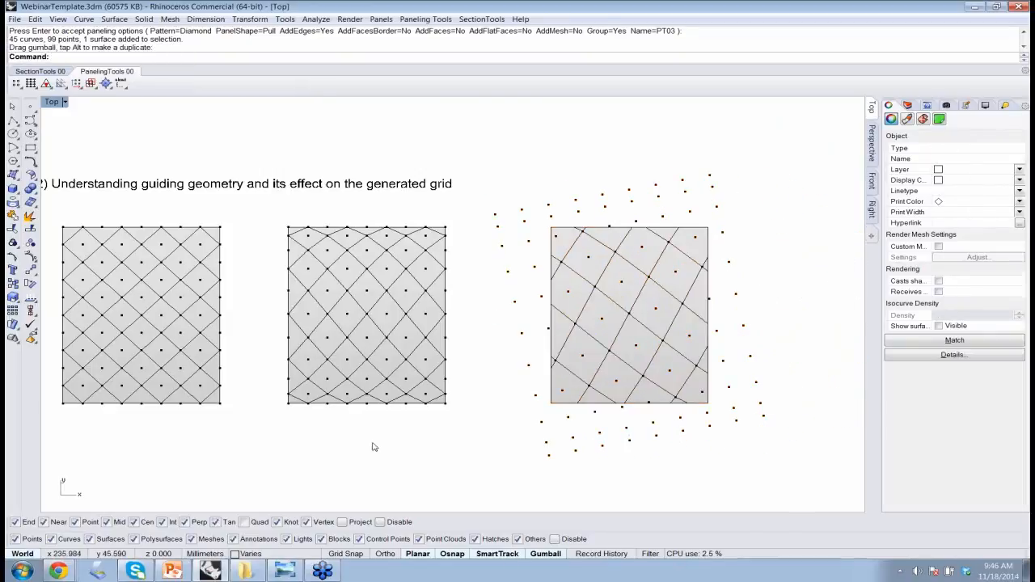
right_drag(304, 433, 359, 434)
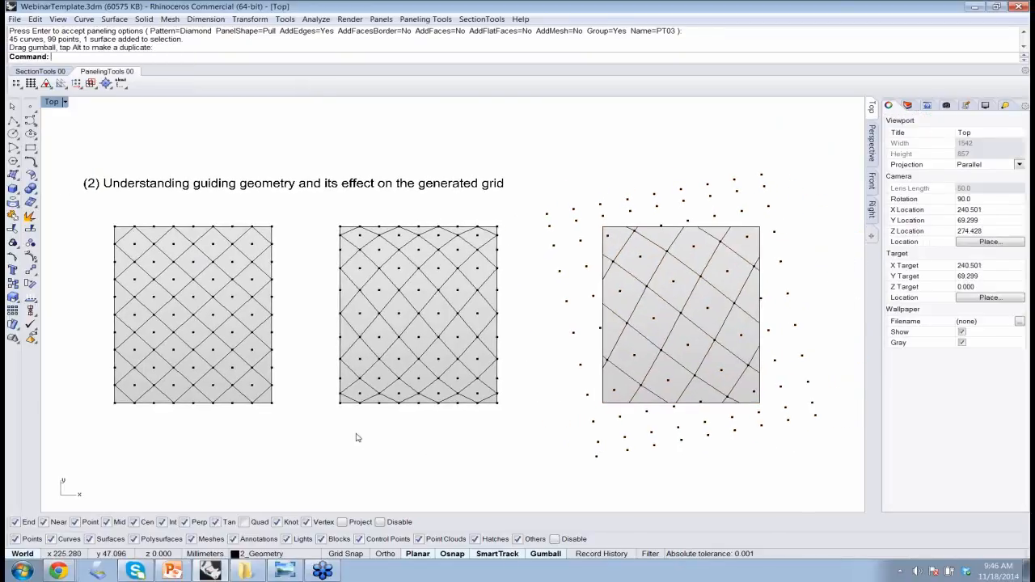